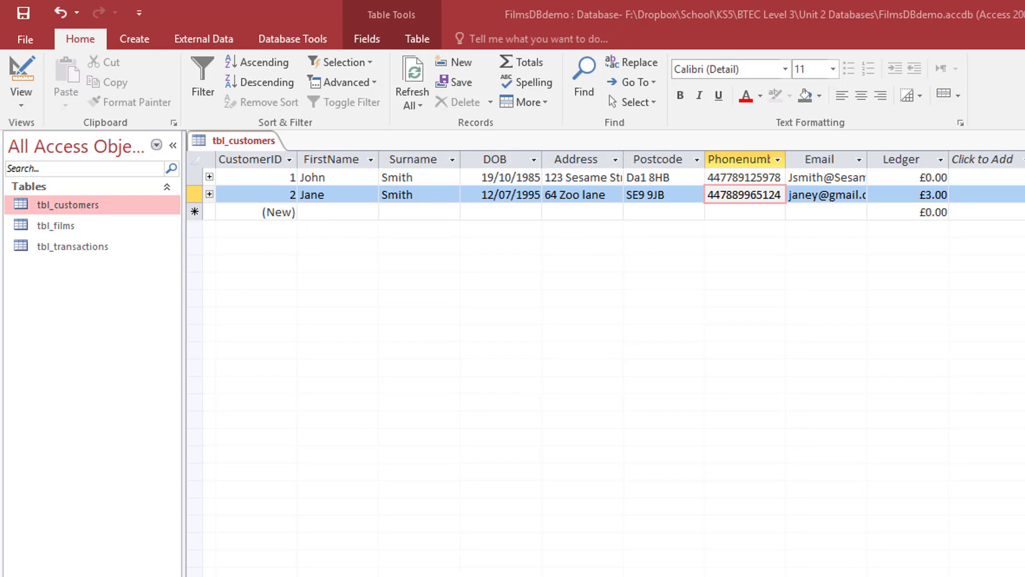
Step: Change the CustomerID values of the first two records in the Customers text file to 101 and 102
drag(617, 339, 425, 258)
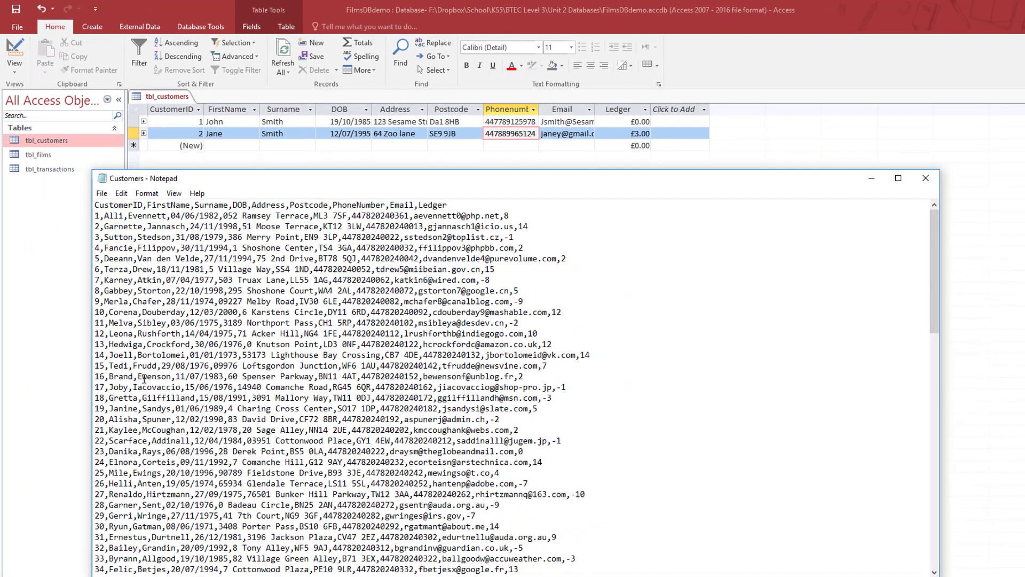
scroll(208, 557, down, 7)
scroll(142, 381, down, 15)
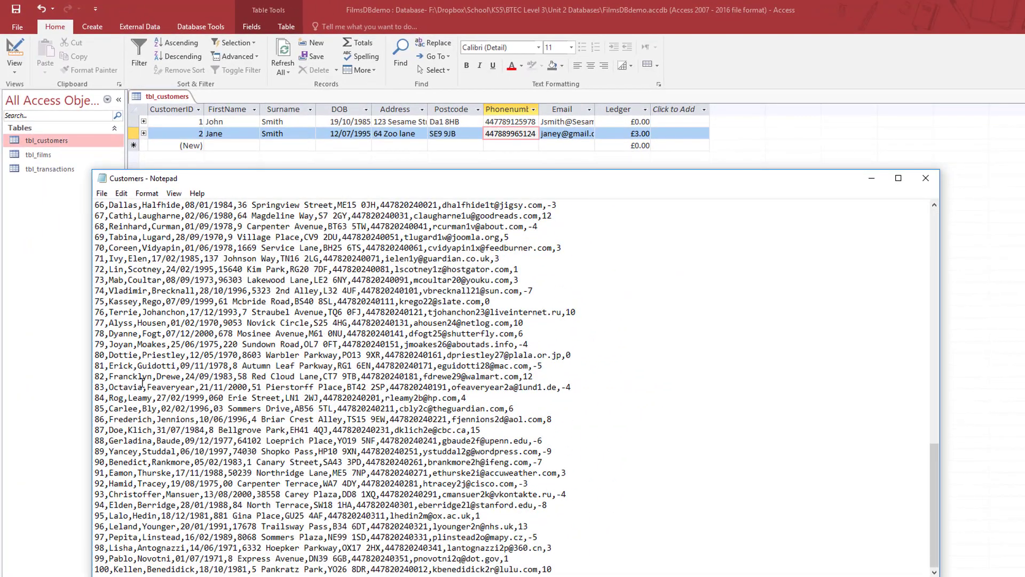
scroll(175, 424, up, 20)
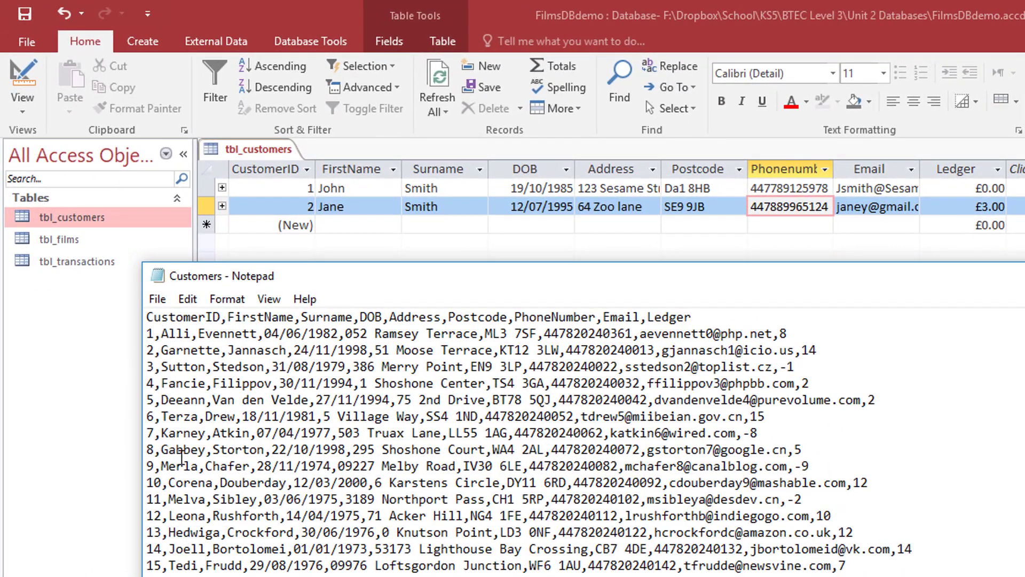
text(01)
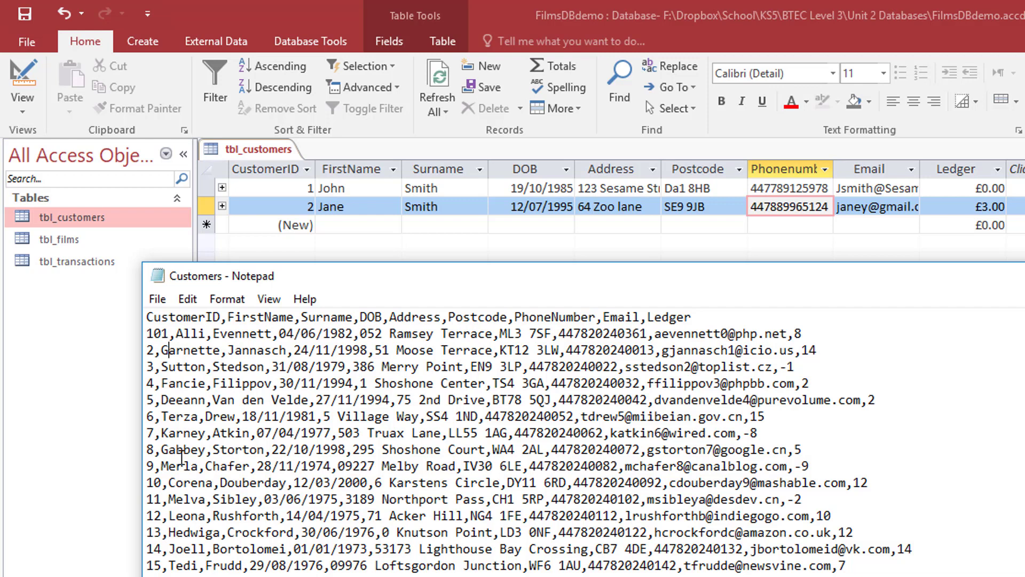
key(Home)
text(10)
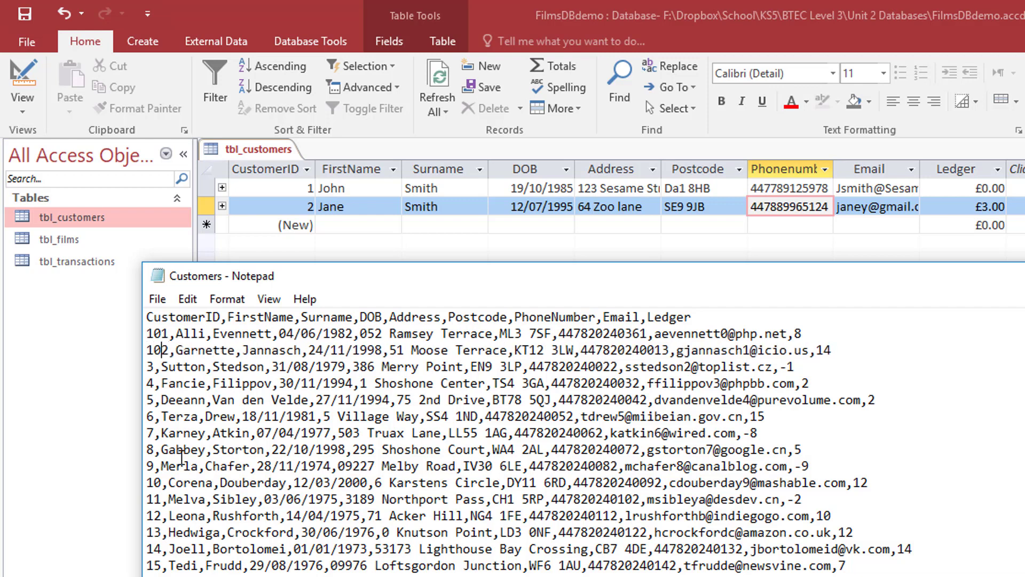
Step: Save and close the Customers text file, and close the tbl_customers table
click(243, 516)
mouse_move(532, 318)
mouse_down()
mouse_move(576, 311)
mouse_move(547, 314)
mouse_up()
click(559, 311)
click(554, 315)
click(162, 302)
click(193, 358)
key(alt+F4)
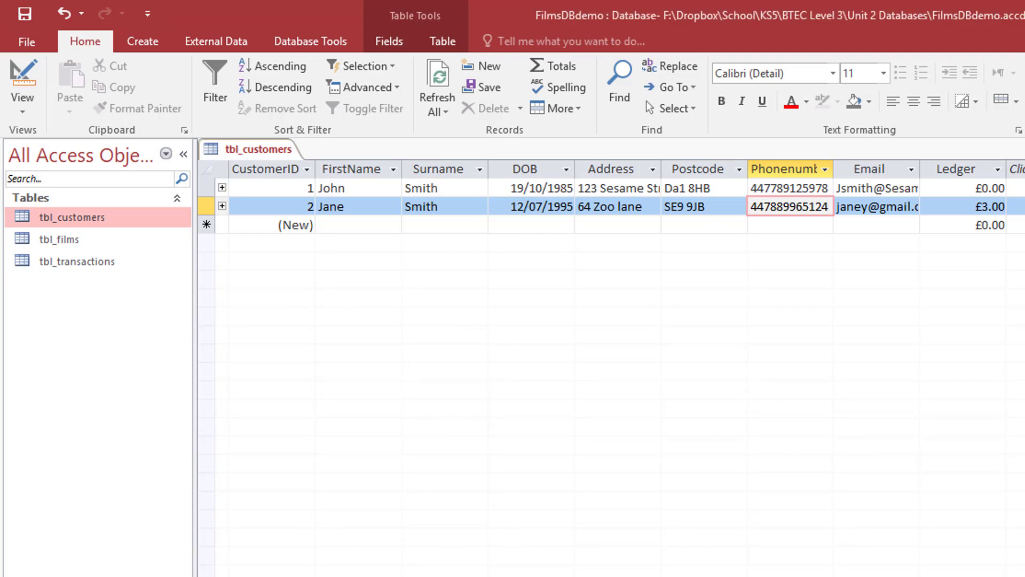
key(ctrl+w)
Step: Start a text file import and choose Customers.csv from the Unit 2 Databases folder as the source
click(214, 43)
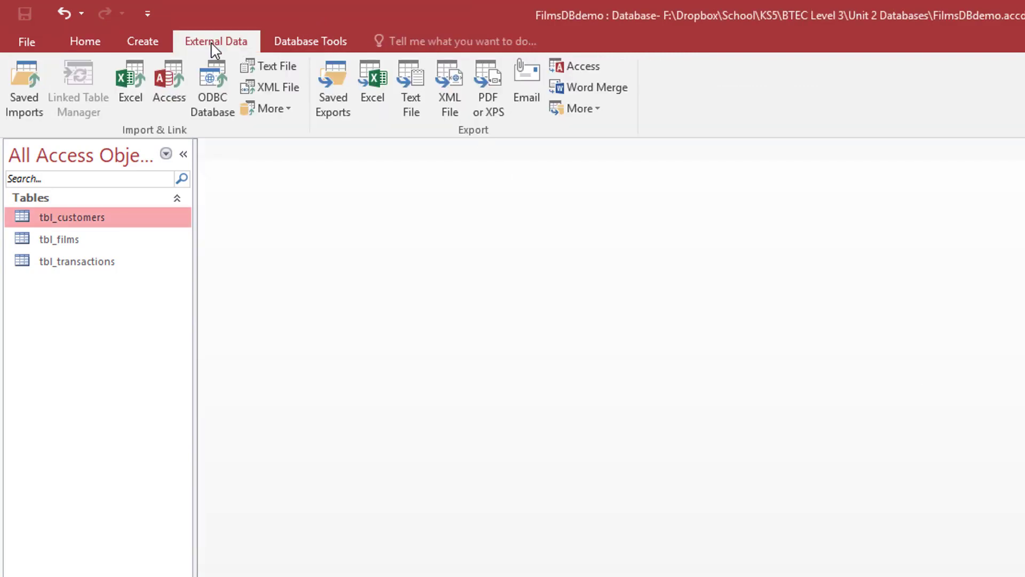
click(285, 66)
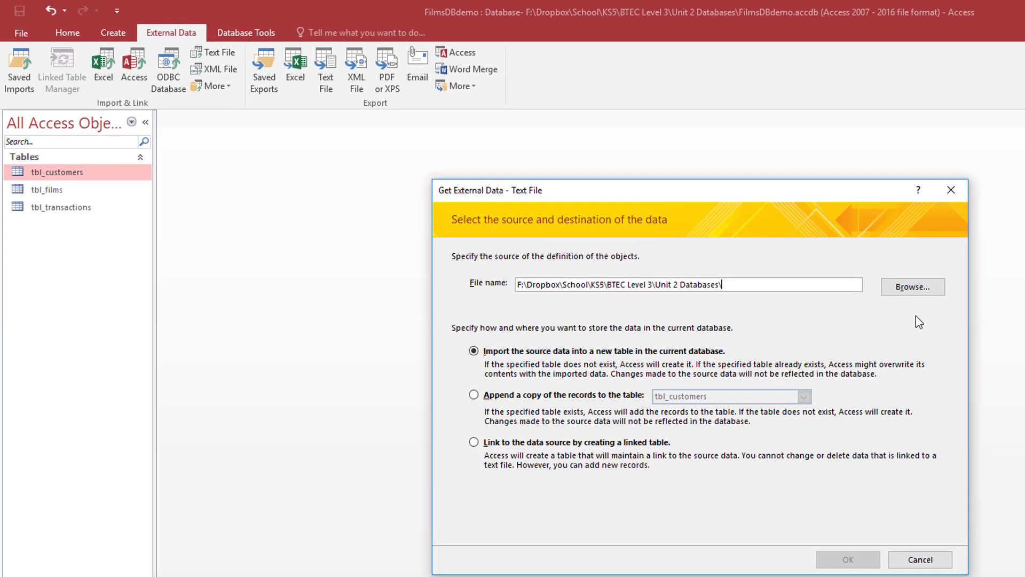
click(929, 295)
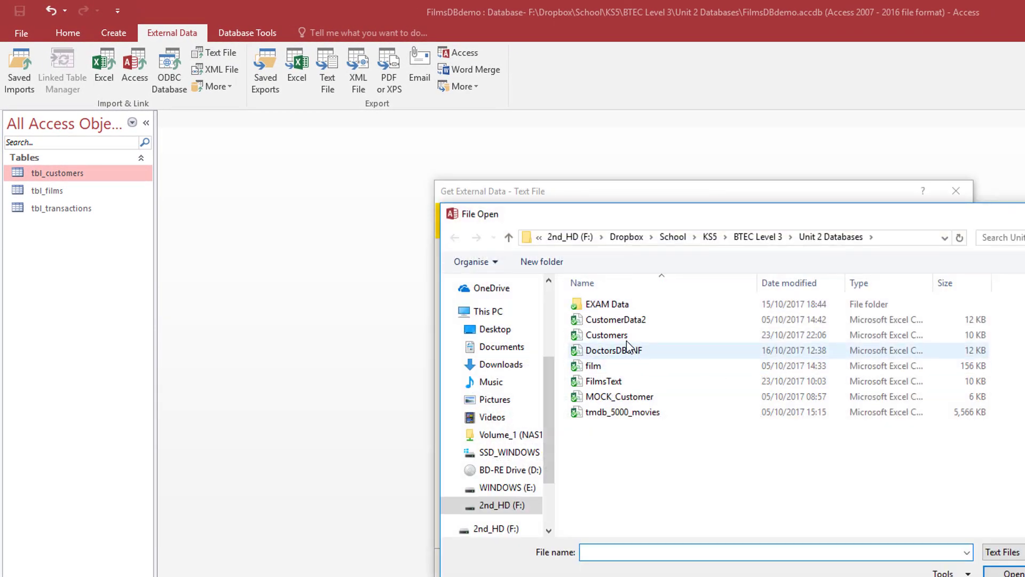
click(619, 334)
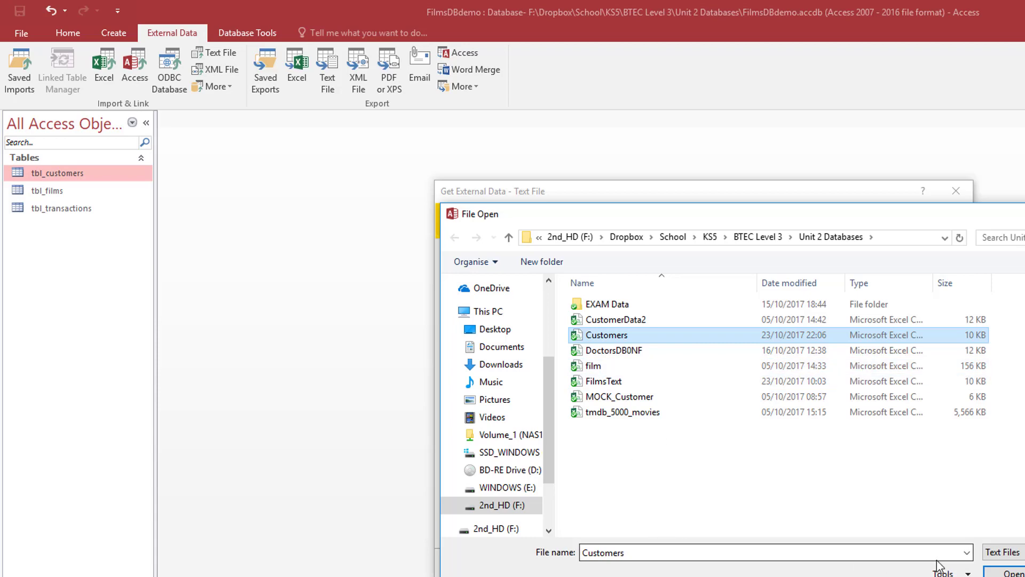
click(1003, 571)
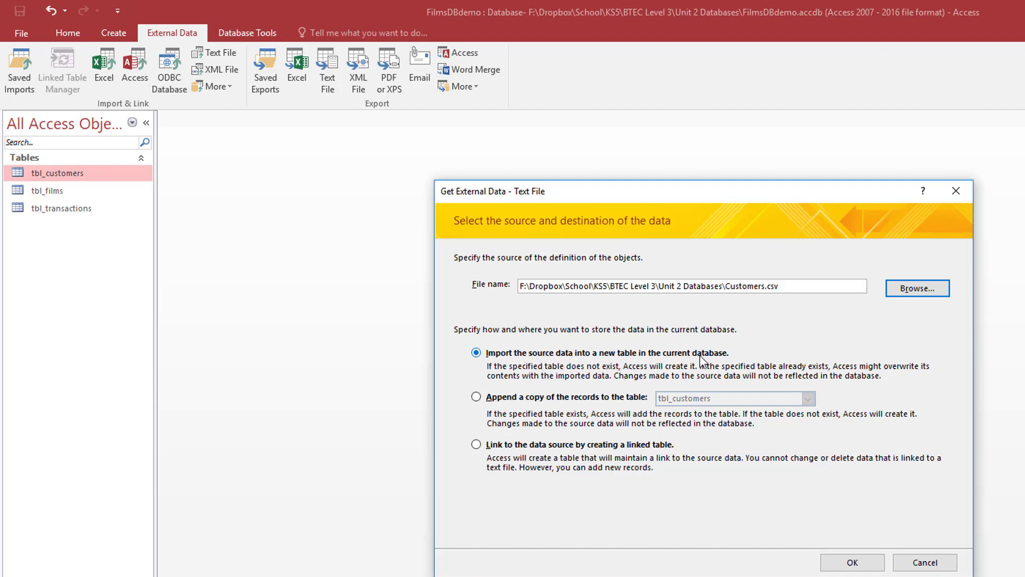
Step: Set the import to append a copy of the records to tbl_customers and continue to the import wizard
click(473, 397)
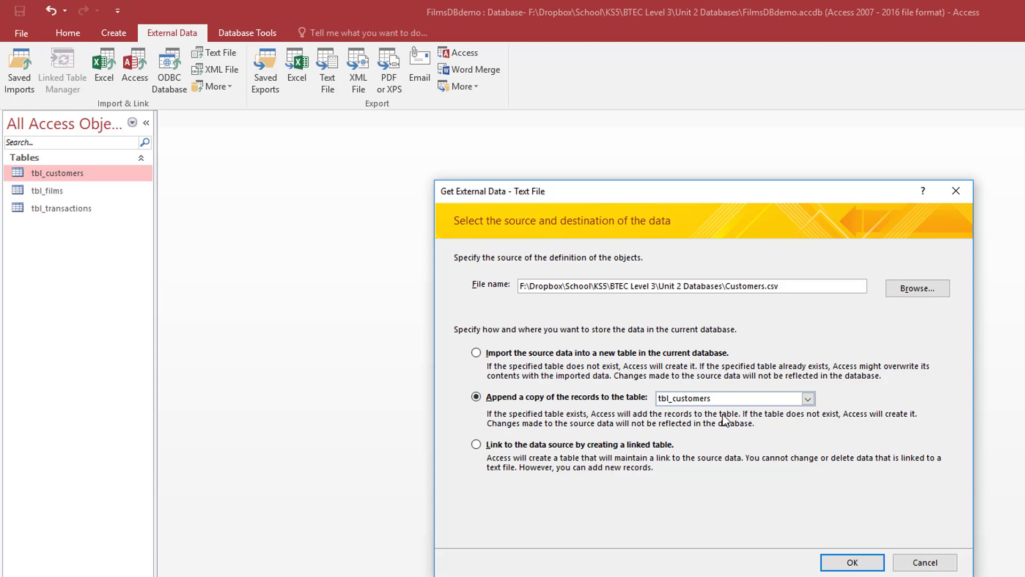
click(808, 398)
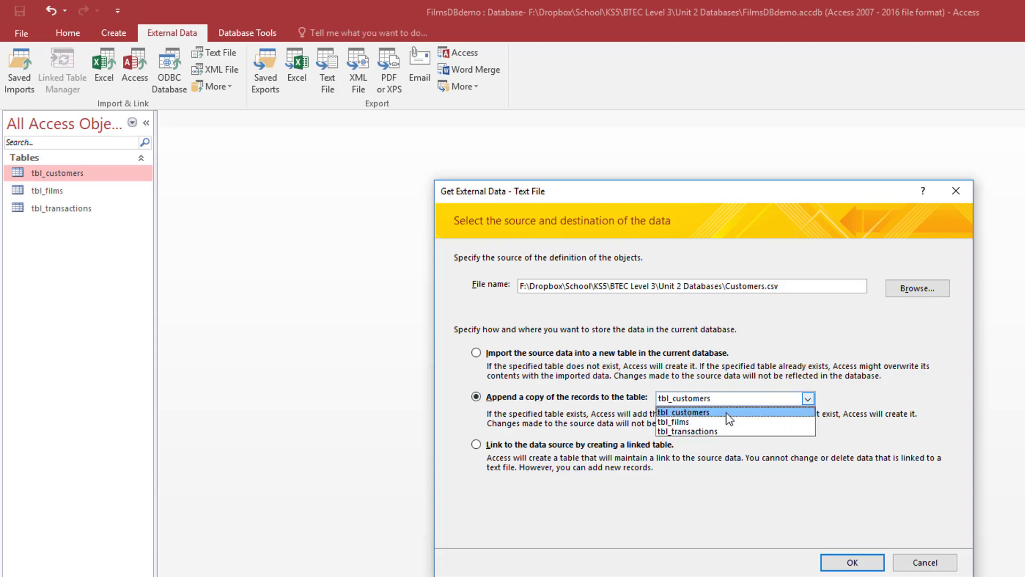
click(727, 412)
click(853, 563)
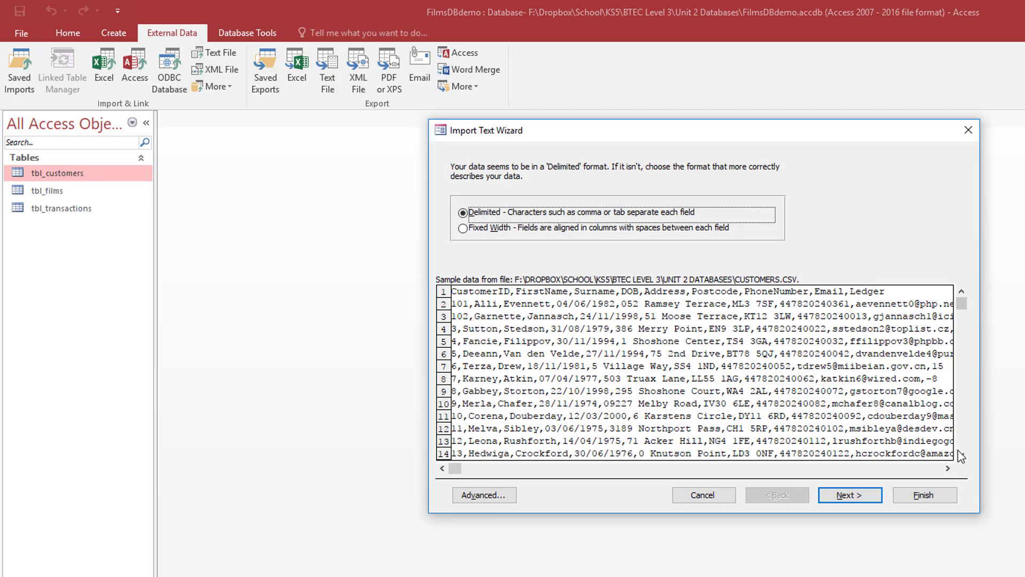
Step: Set the code page to Western European (Windows) in the advanced import specification of the Customers file
drag(962, 457, 962, 457)
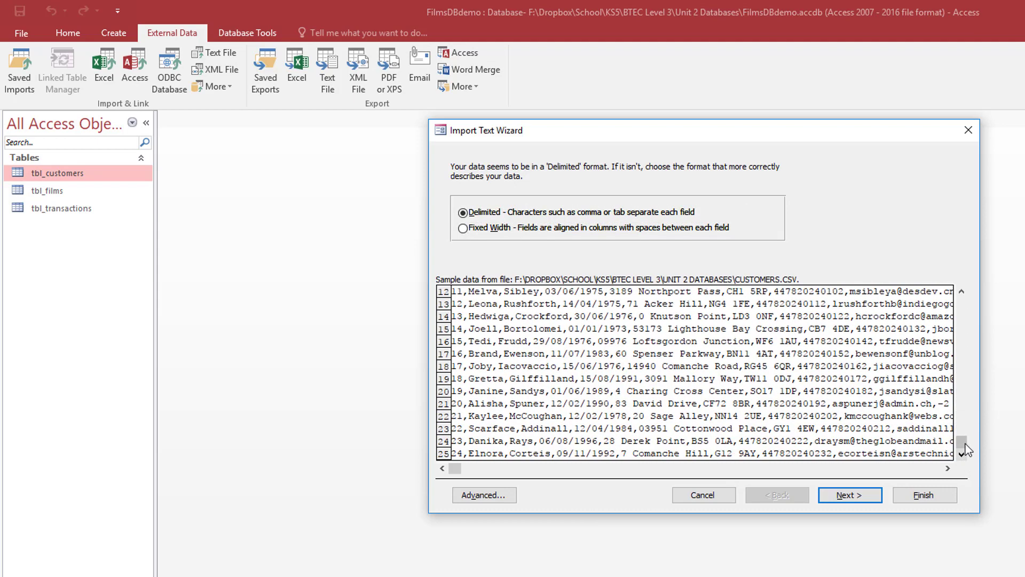
drag(959, 380, 961, 303)
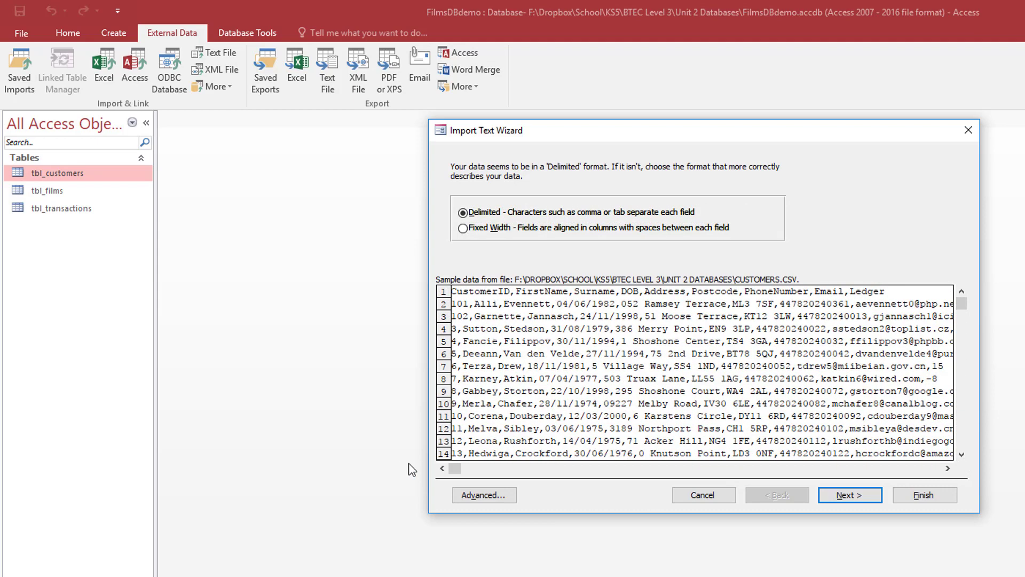
mouse_move(455, 468)
mouse_down()
mouse_move(550, 474)
mouse_move(449, 468)
mouse_up()
click(481, 497)
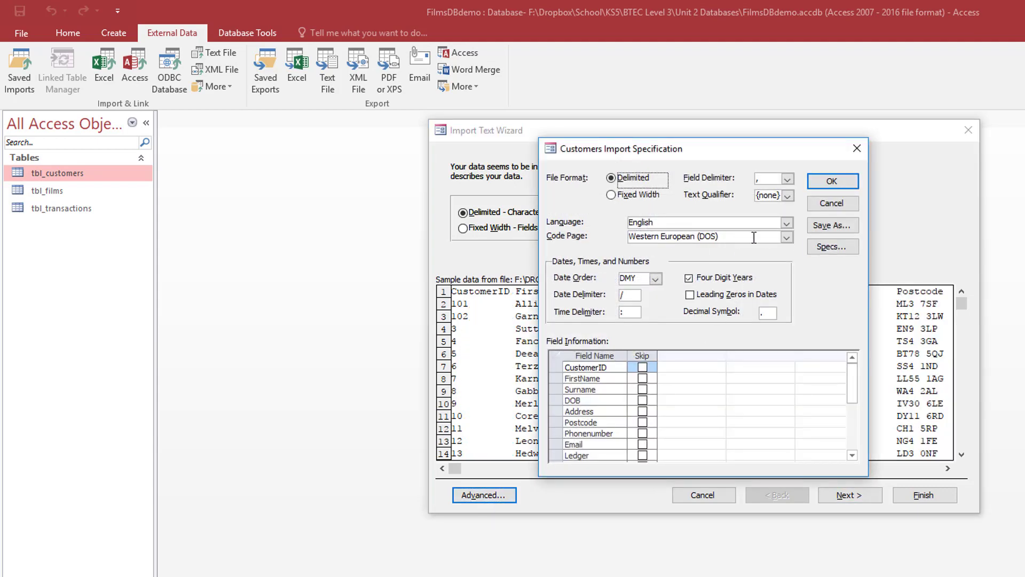
click(787, 237)
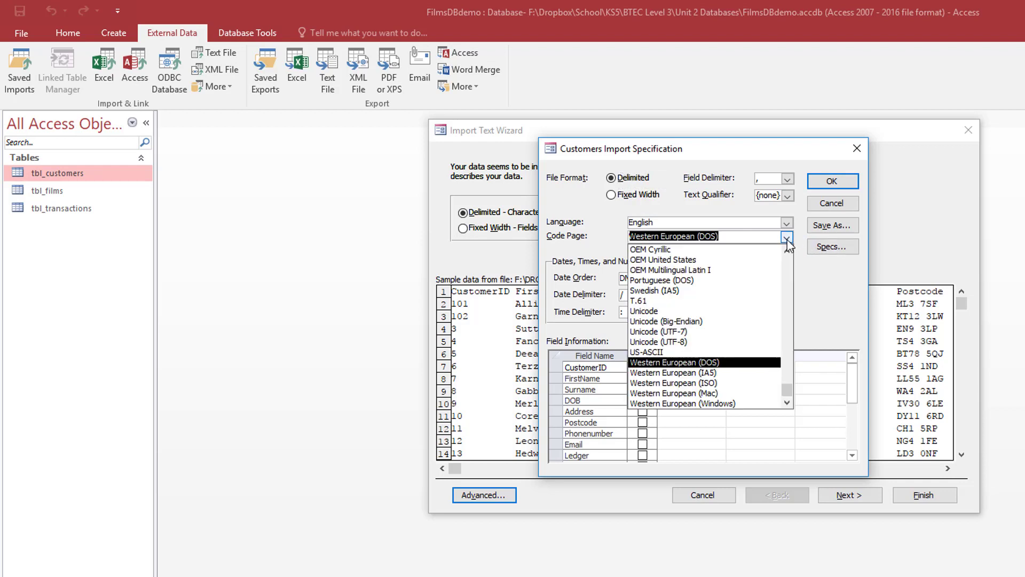
click(718, 404)
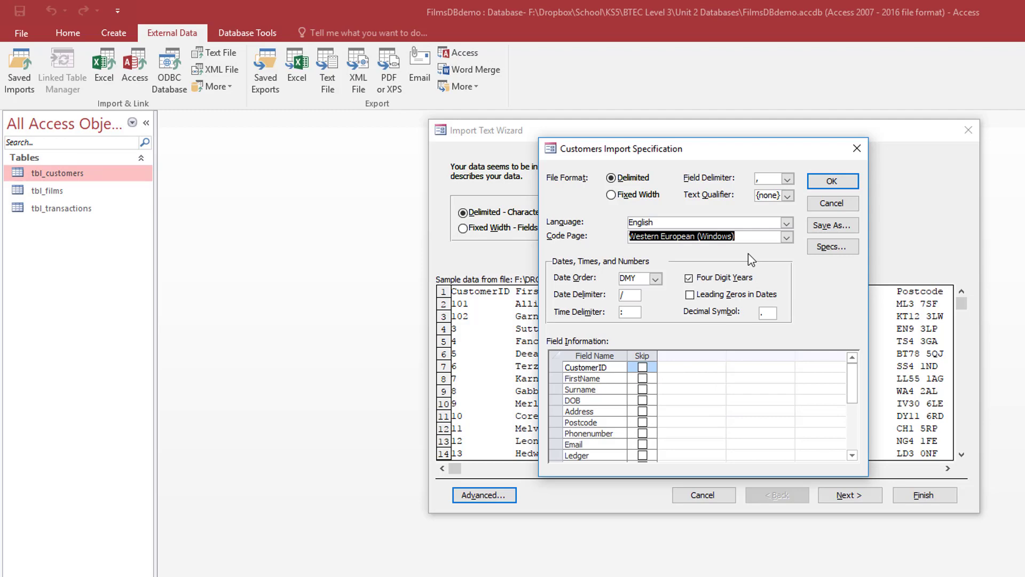
click(738, 235)
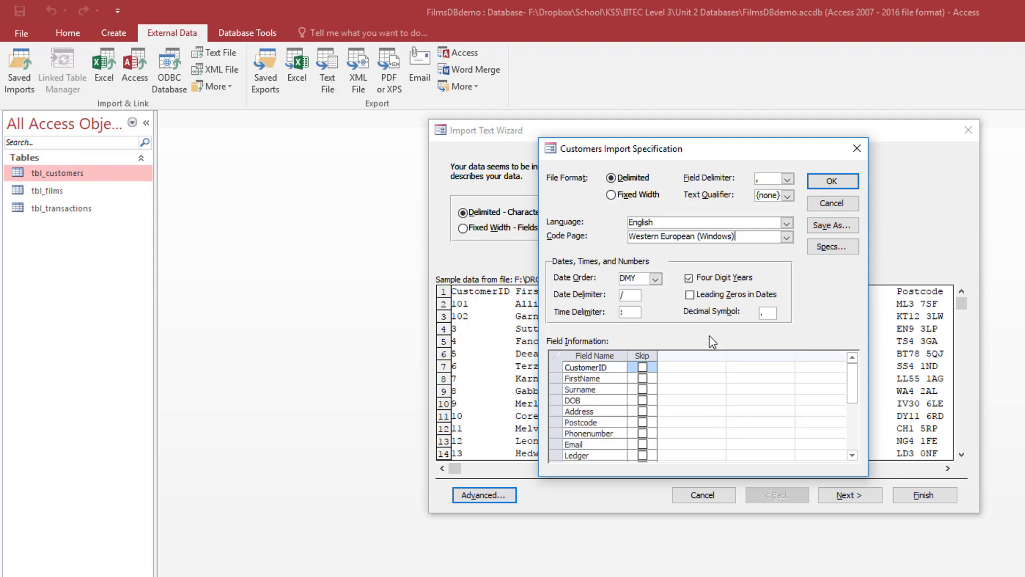
click(833, 181)
Step: Keep the comma-delimited format, mark the first row as containing field names, and finish the import into tbl_customers
click(844, 494)
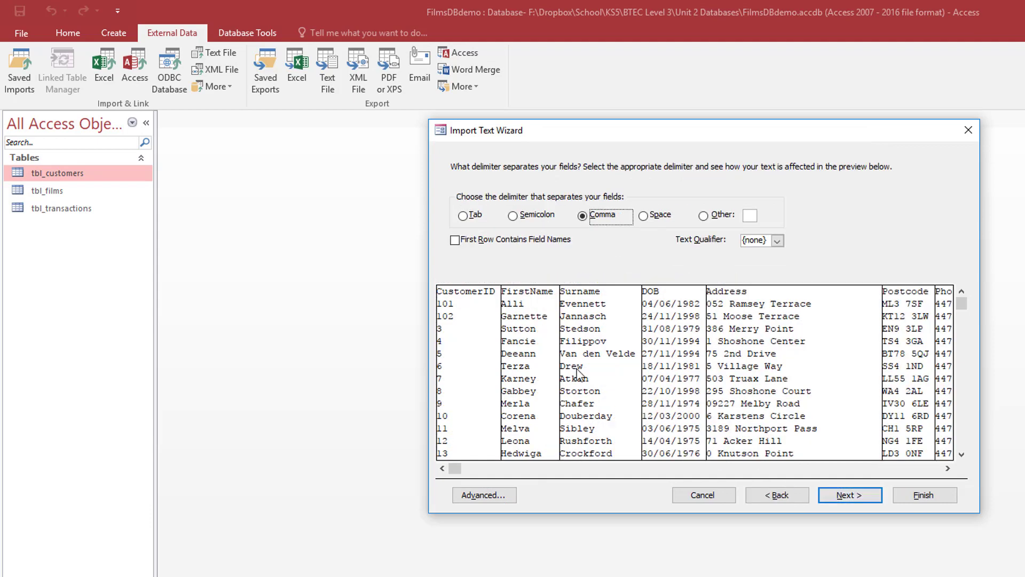
click(457, 242)
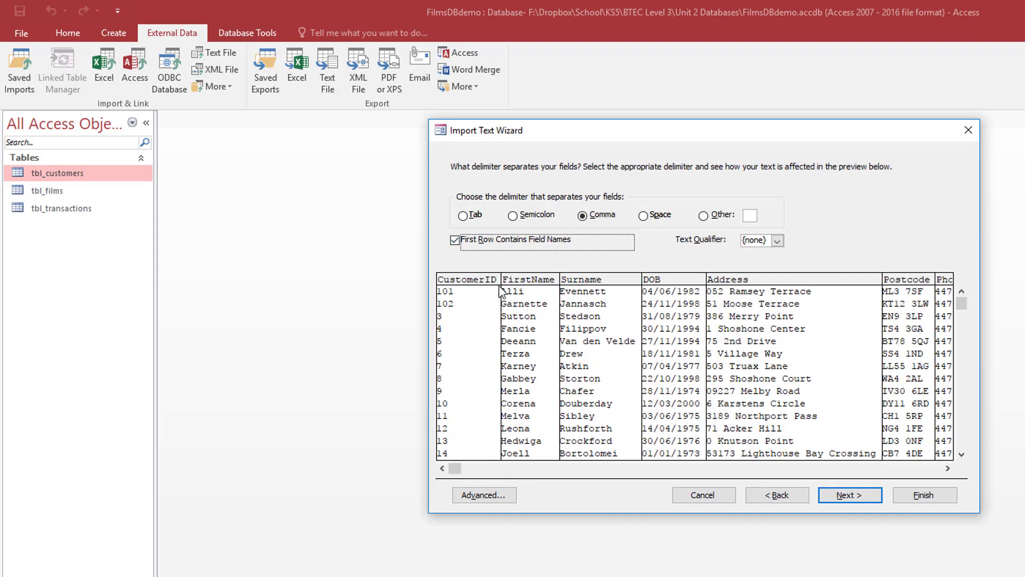
click(604, 470)
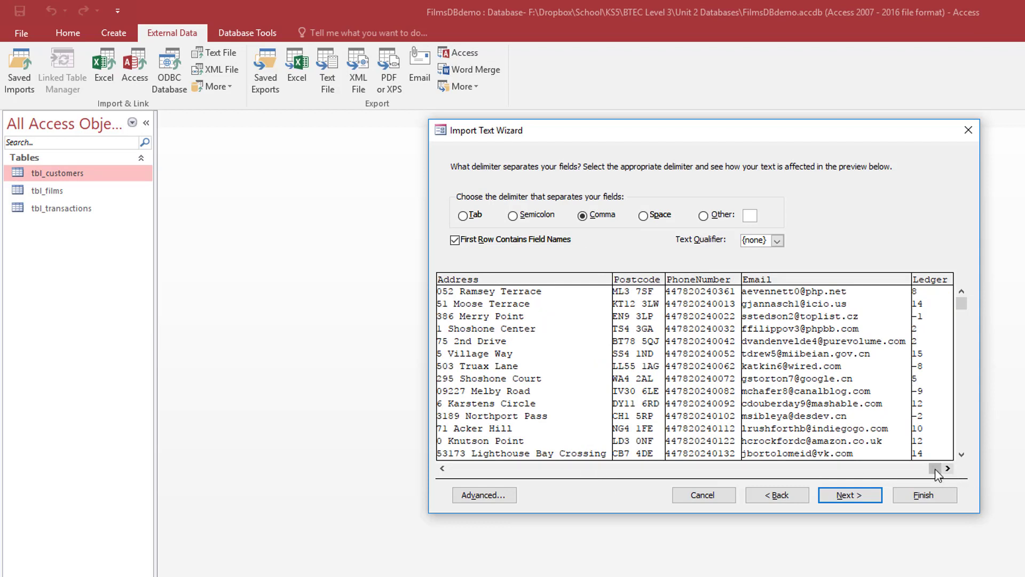
drag(934, 469, 831, 470)
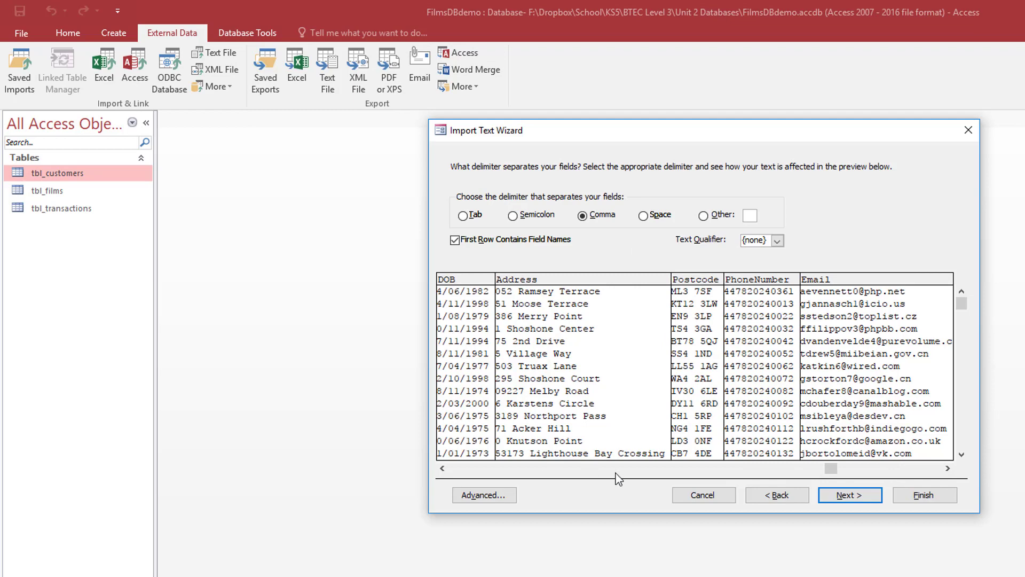
click(863, 496)
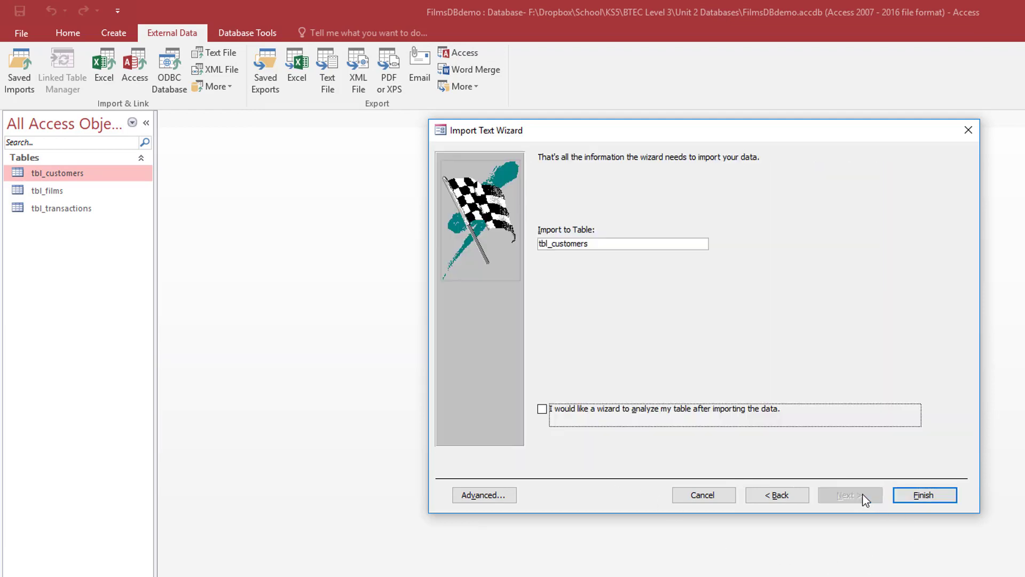
click(924, 495)
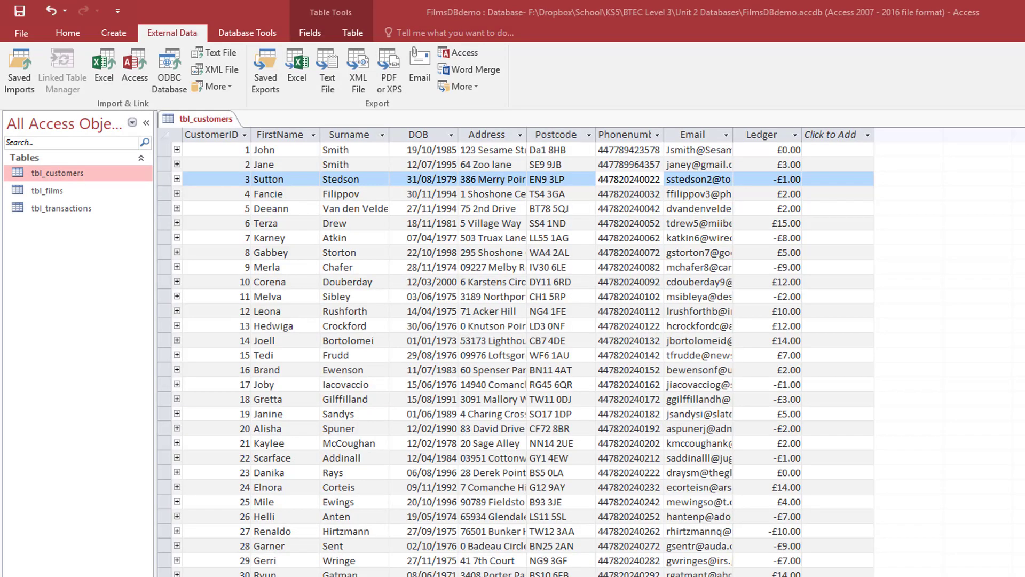
Step: Review the appended customer records in tbl_customers from the first row to the last
click(235, 197)
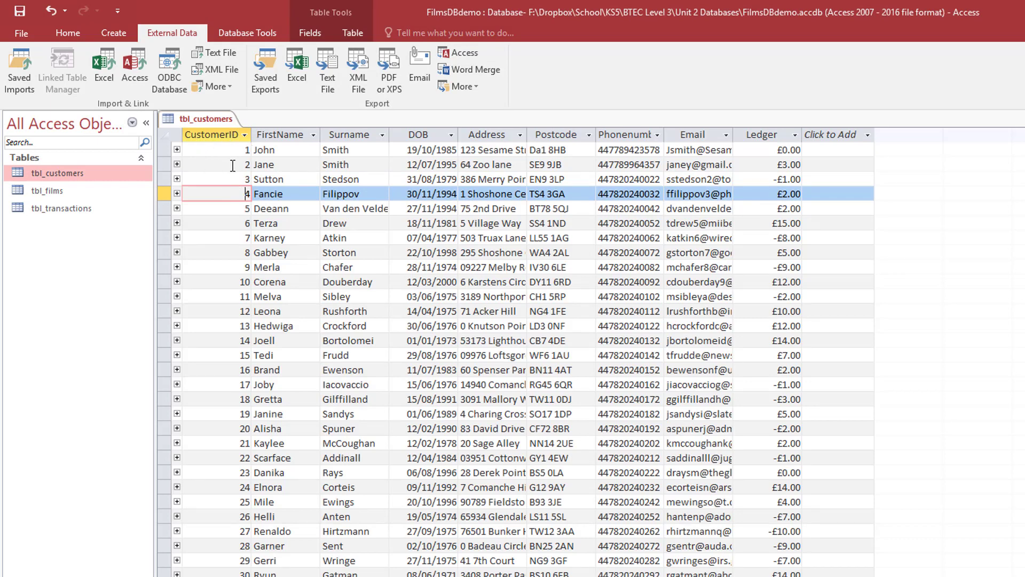
scroll(253, 186, down, 20)
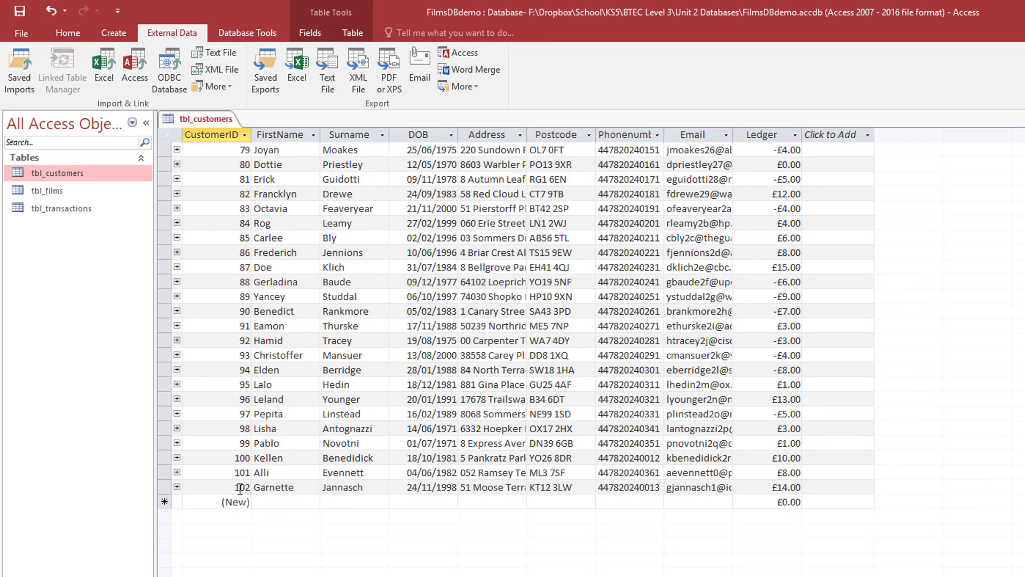
scroll(240, 487, up, 20)
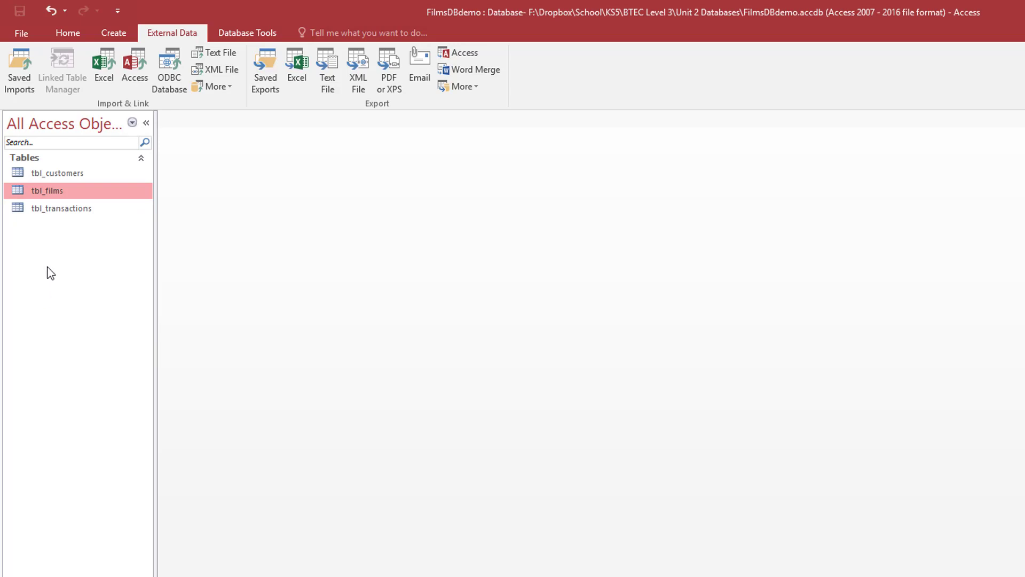
Step: Delete the tbl_films table together with its relationships to other tables
right_click(49, 192)
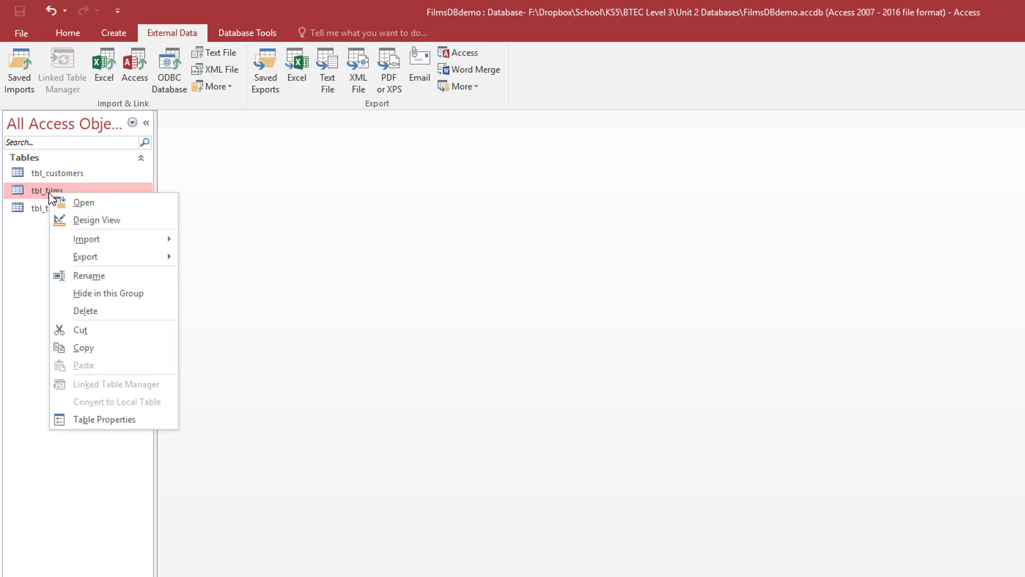
click(86, 310)
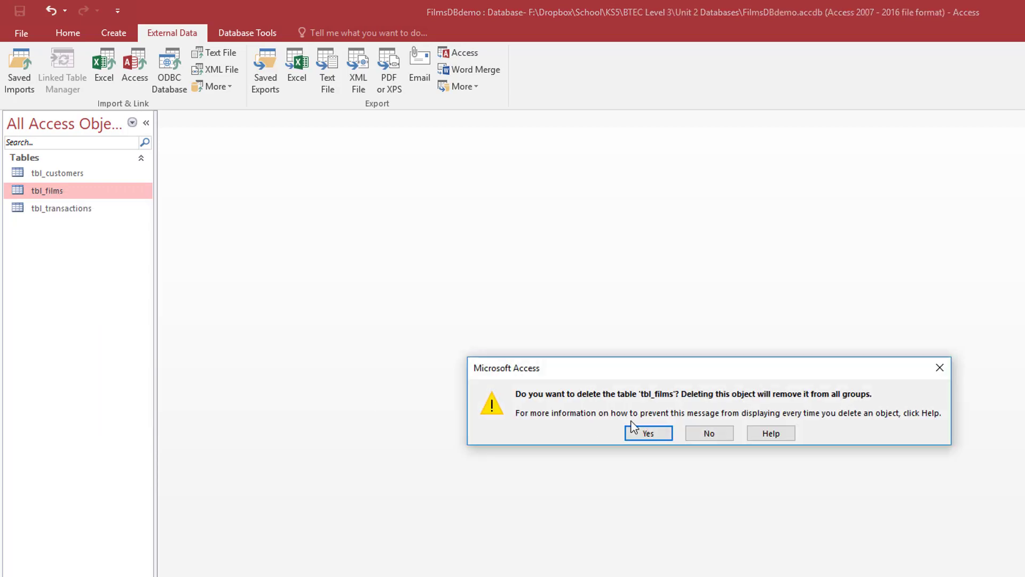
click(652, 436)
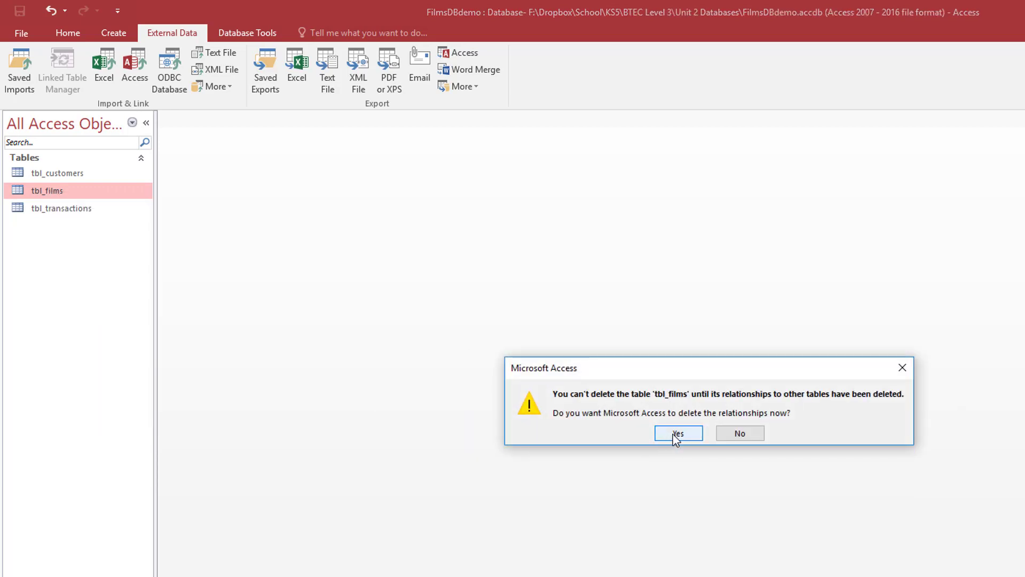
click(676, 434)
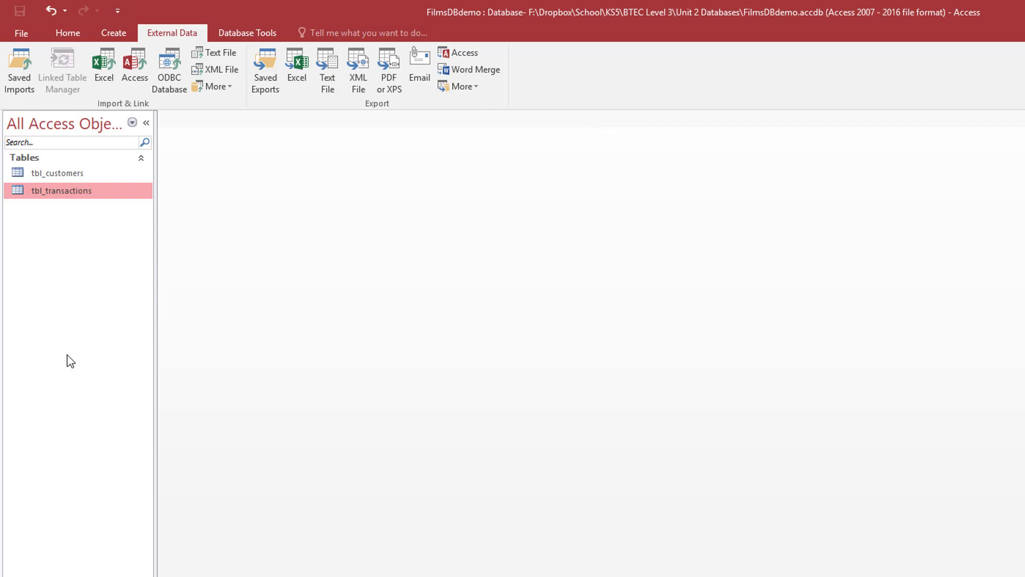
click(222, 53)
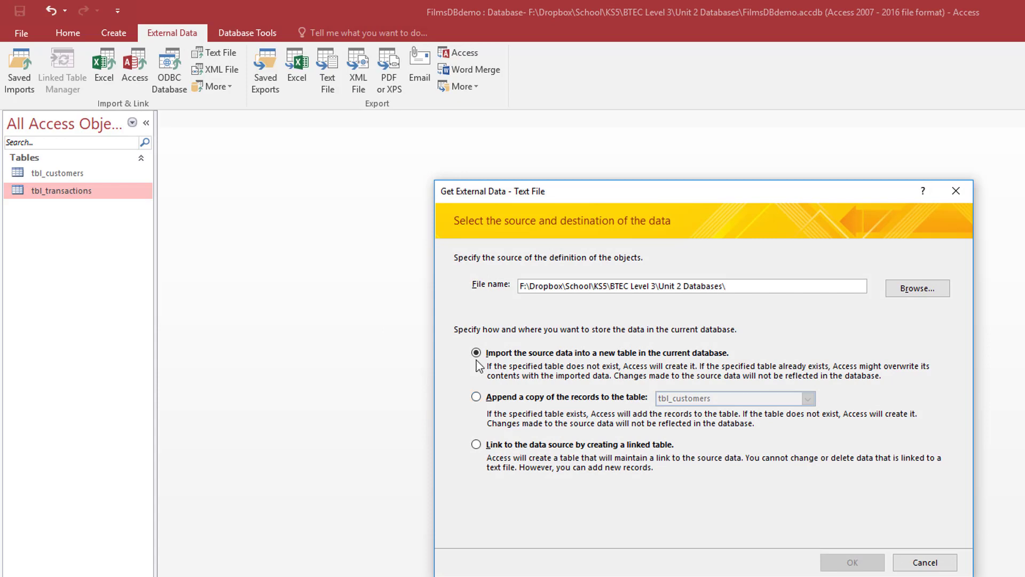
click(931, 291)
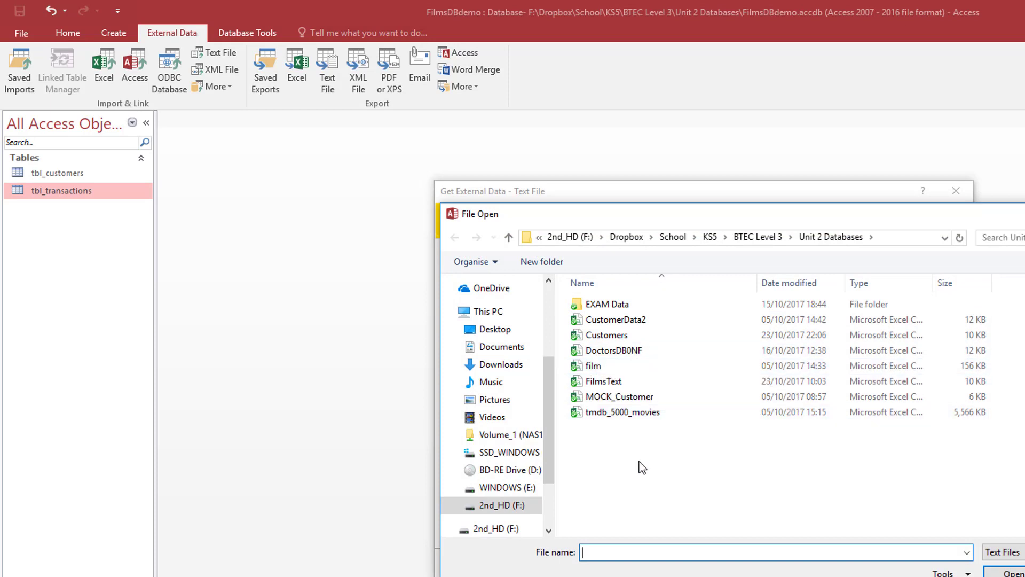
click(604, 370)
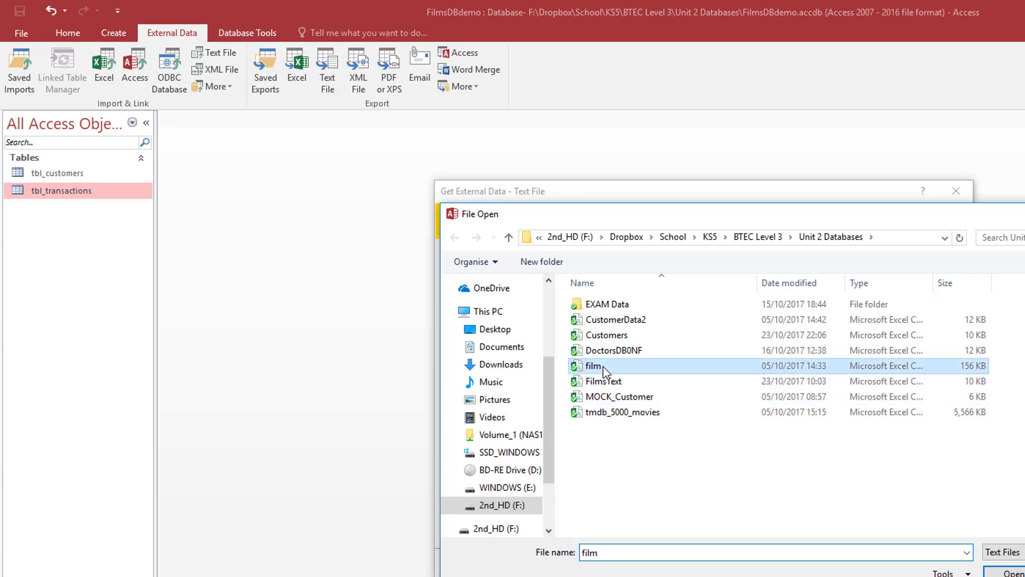
click(1003, 573)
click(860, 564)
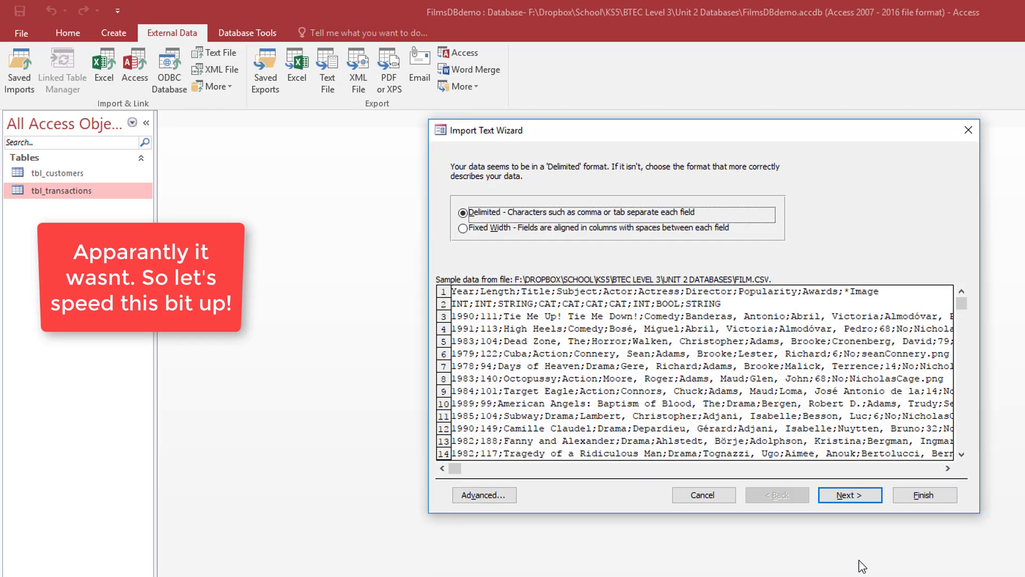
click(695, 498)
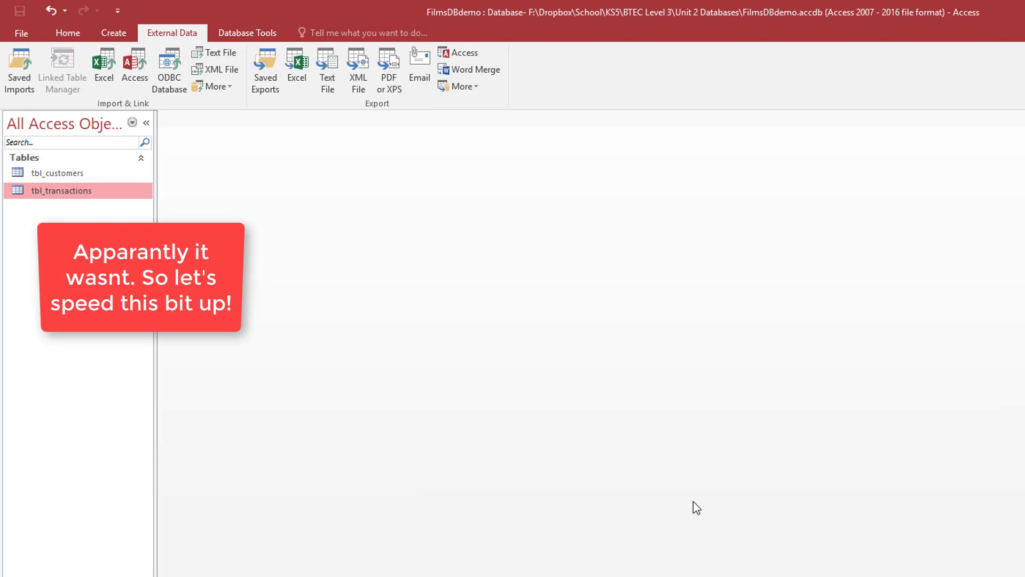
Step: Start a text file import of FilmsText.csv into a new table in the current database
click(213, 53)
click(917, 288)
click(592, 381)
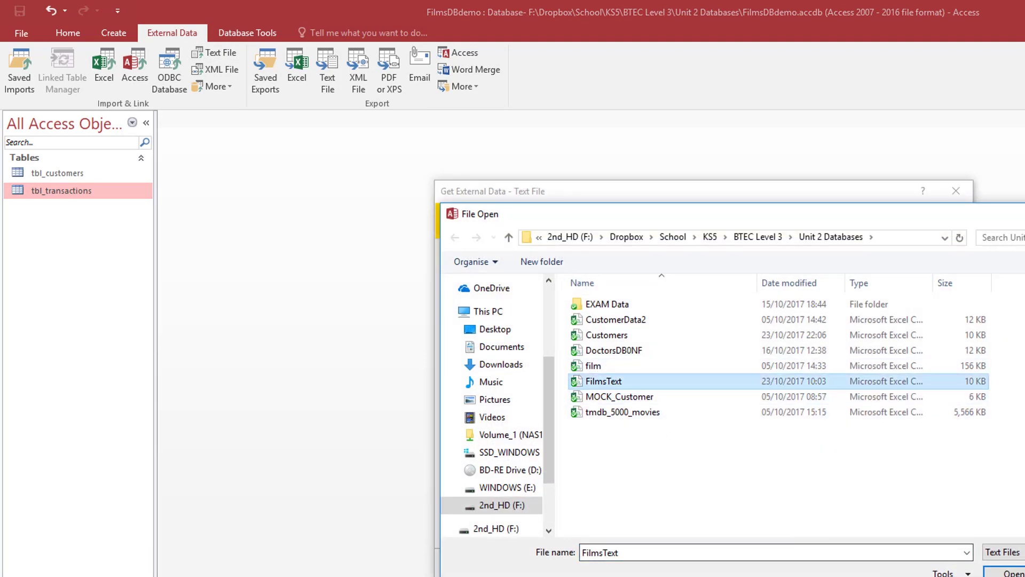
click(1010, 572)
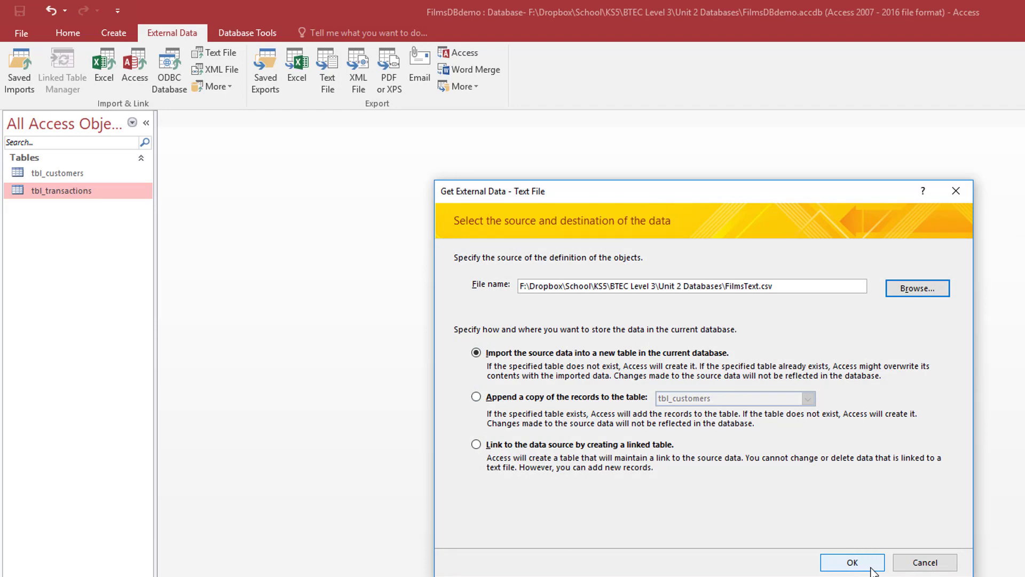
click(852, 562)
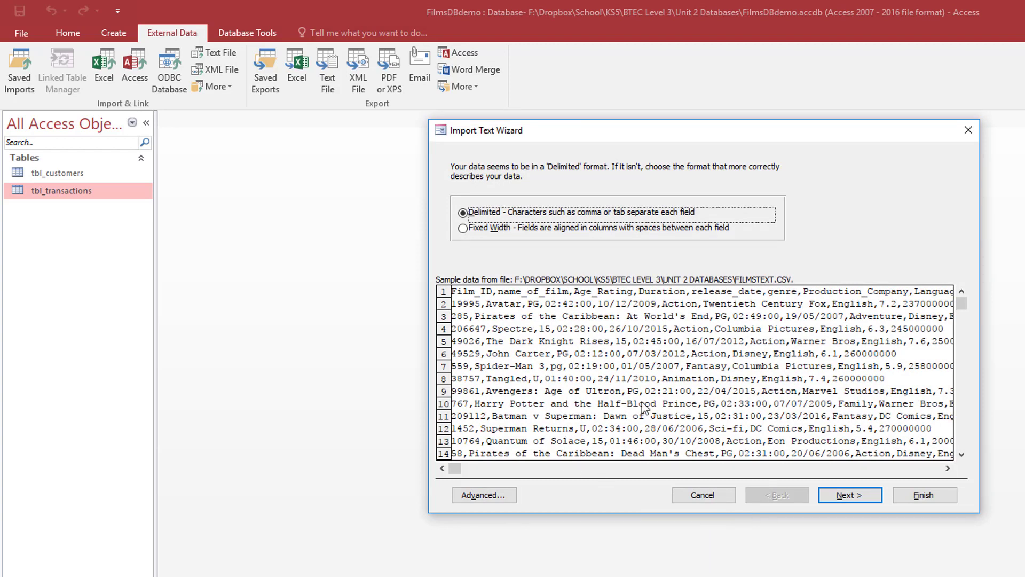
Step: Keep the comma-delimited format and mark the first row as containing field names
mouse_move(960, 303)
mouse_down()
mouse_move(965, 448)
mouse_move(961, 302)
mouse_up()
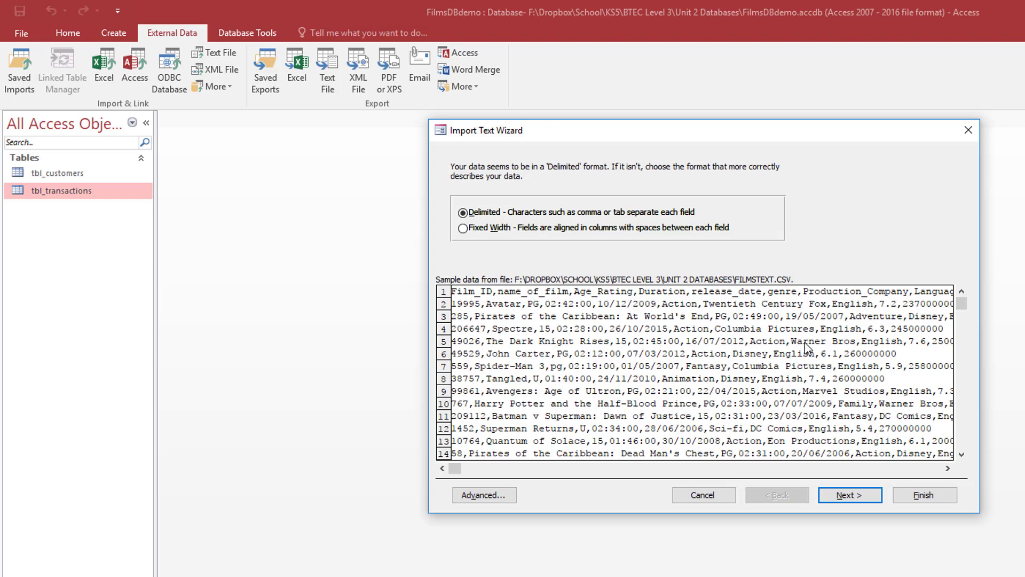
click(856, 501)
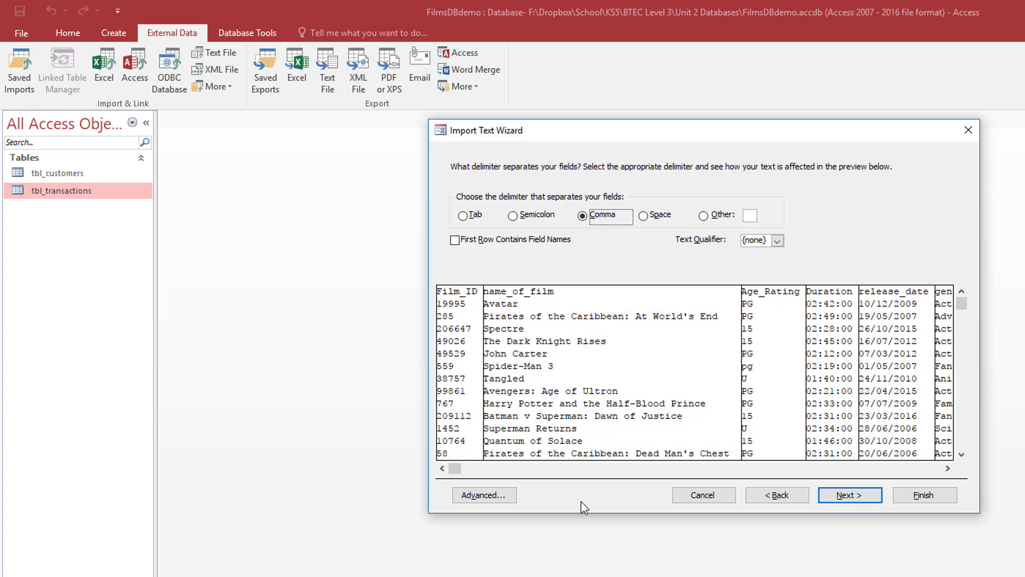
click(454, 240)
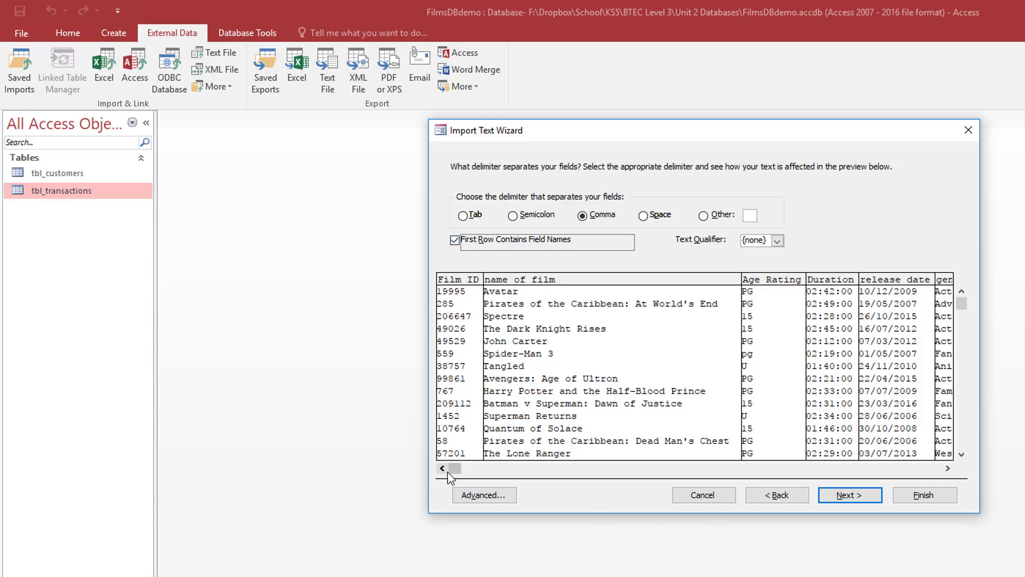
Step: Examine all columns of the import preview, from Film_ID across to Budget and back
drag(456, 469, 601, 471)
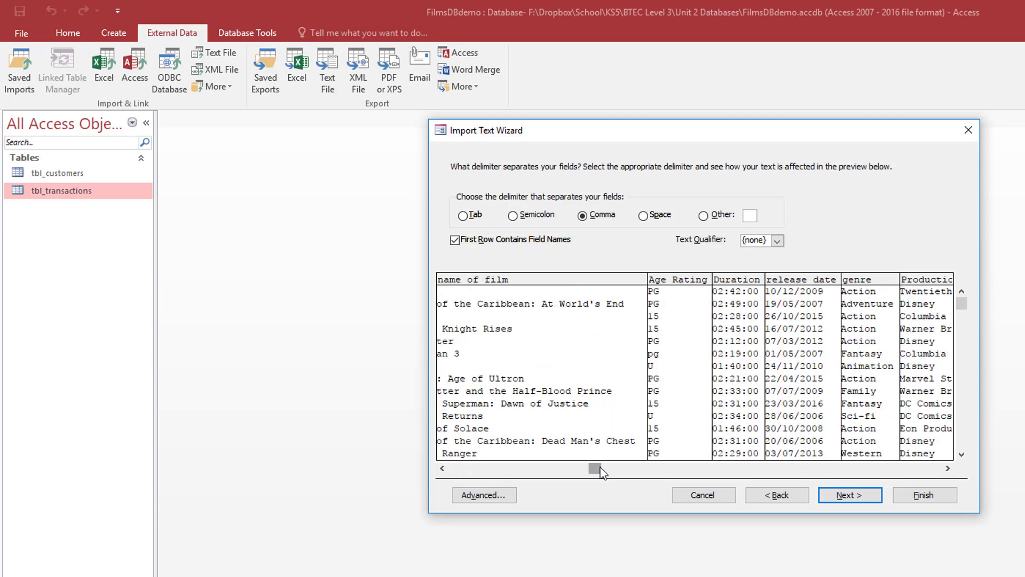
click(605, 468)
click(688, 467)
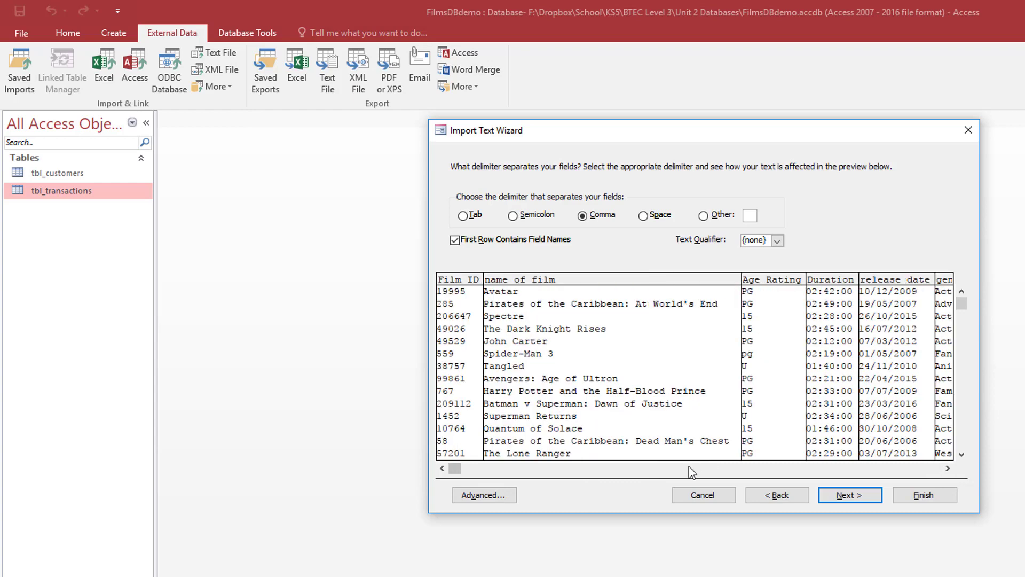
click(694, 469)
click(744, 470)
click(758, 471)
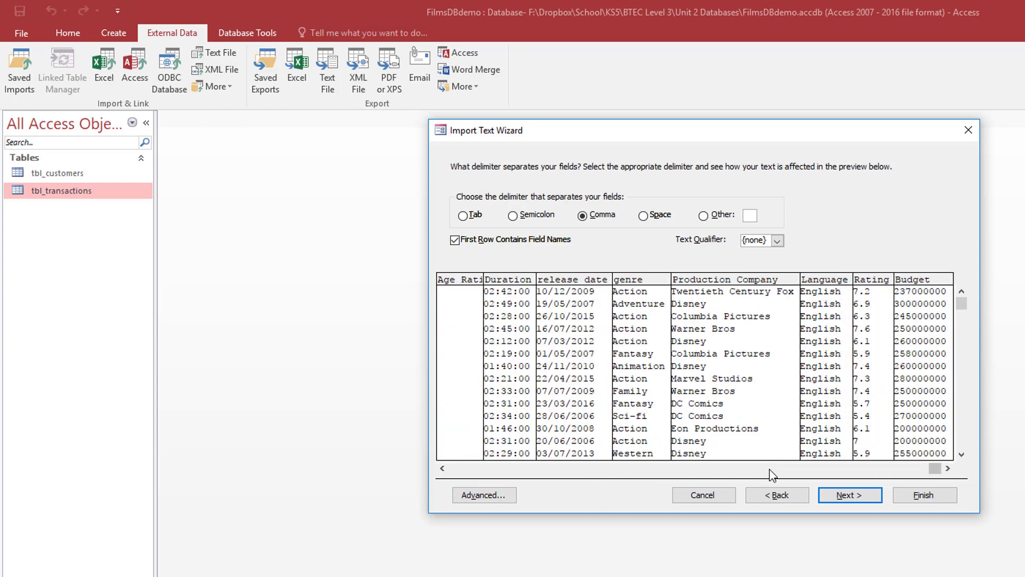
click(809, 470)
click(810, 470)
click(643, 470)
click(584, 468)
click(522, 469)
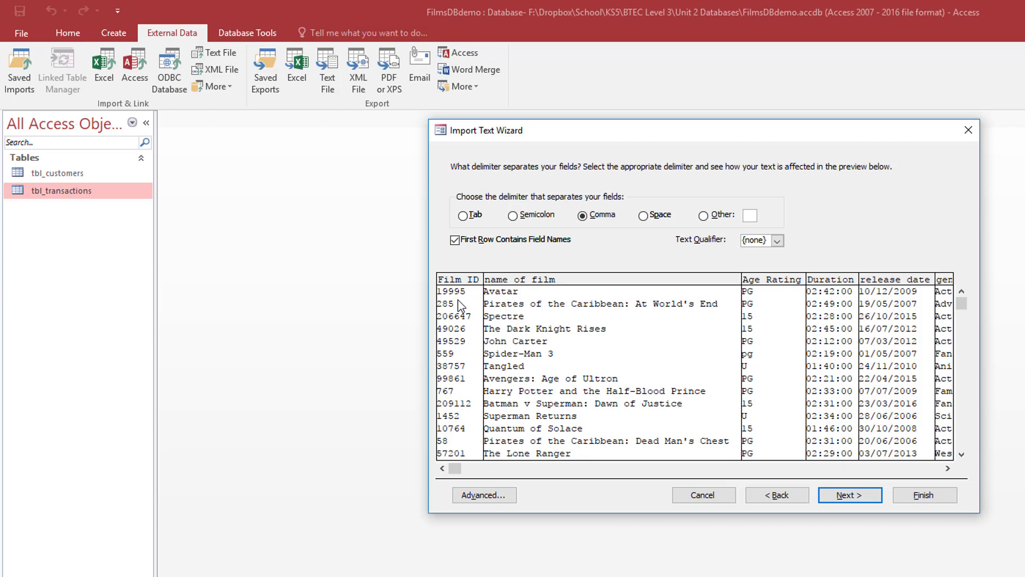
Step: Set the Film_ID field's indexing to Yes (No Duplicates) in the import field options
click(860, 498)
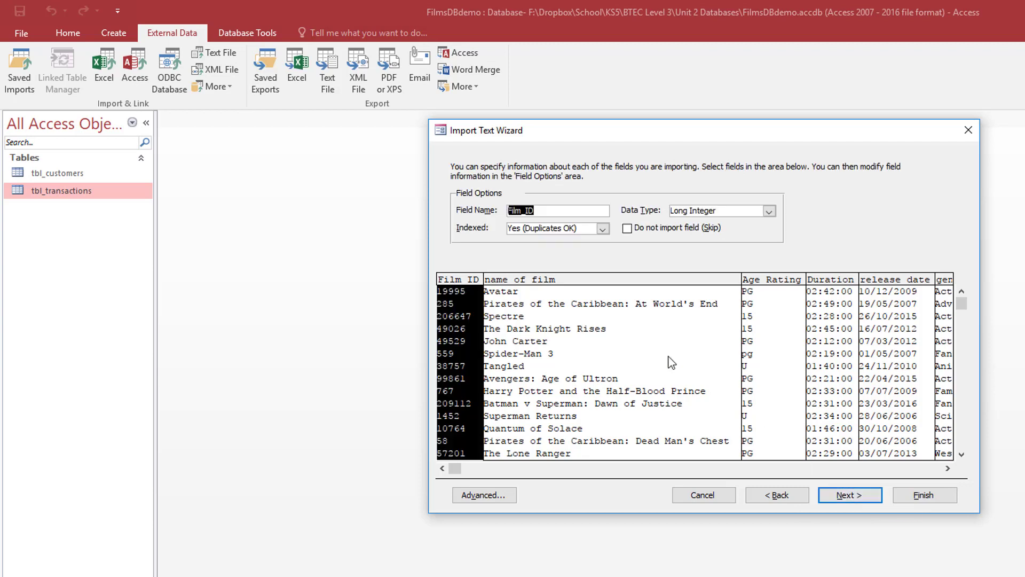
click(602, 228)
click(566, 261)
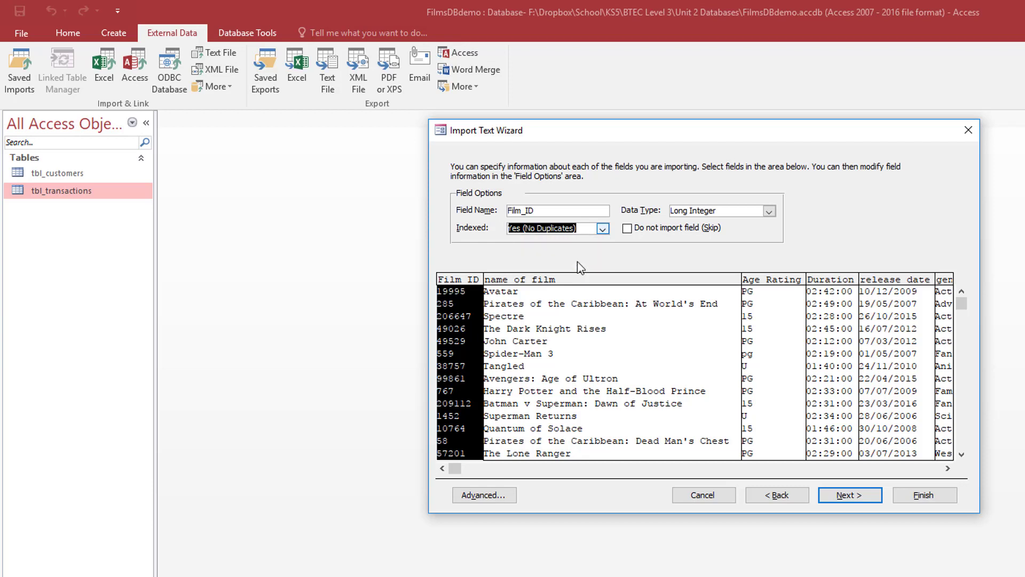
Step: Choose Film_ID as the primary key and finish the import to table FilmsText without saving the import steps
click(859, 500)
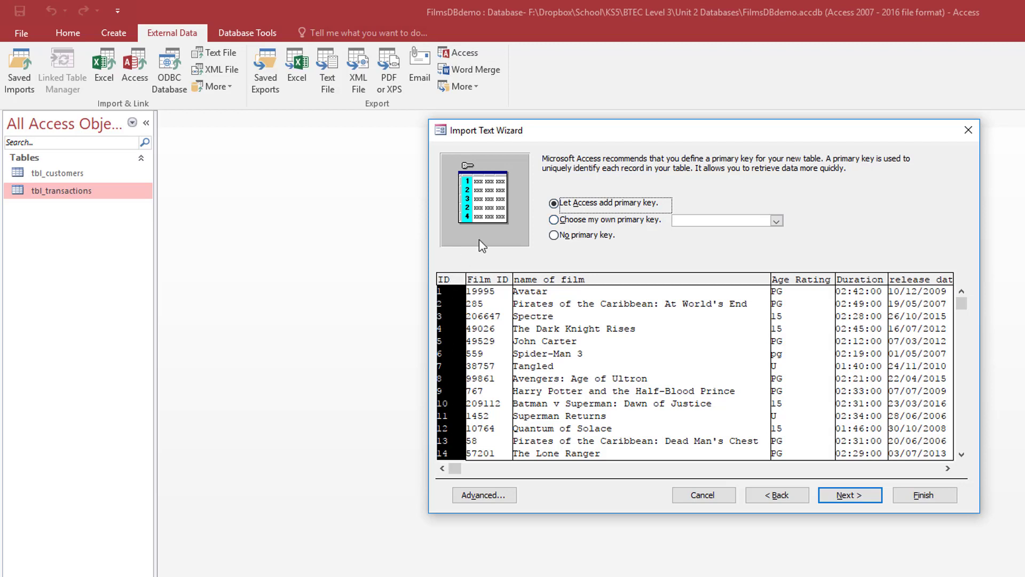
click(602, 225)
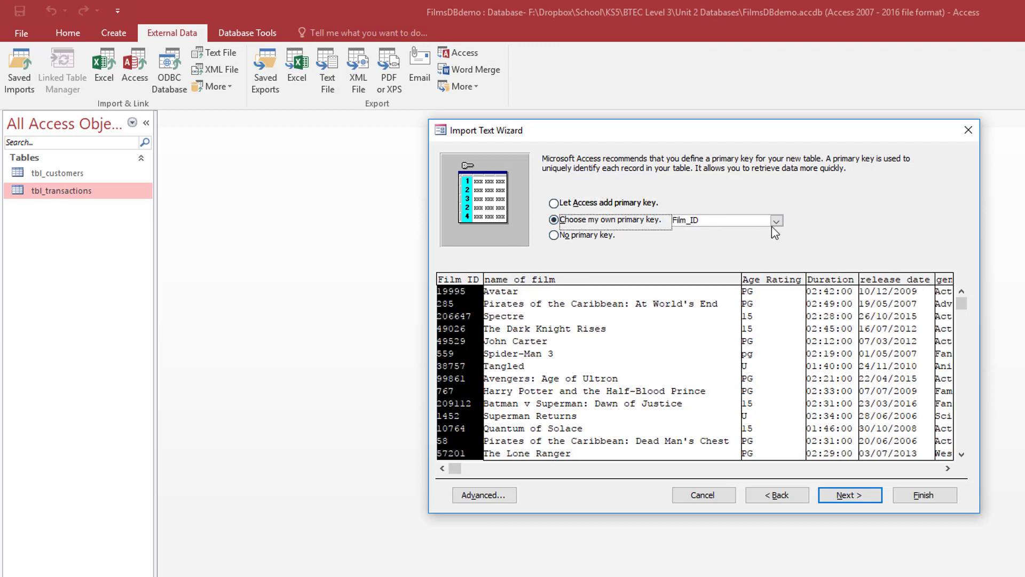
click(862, 496)
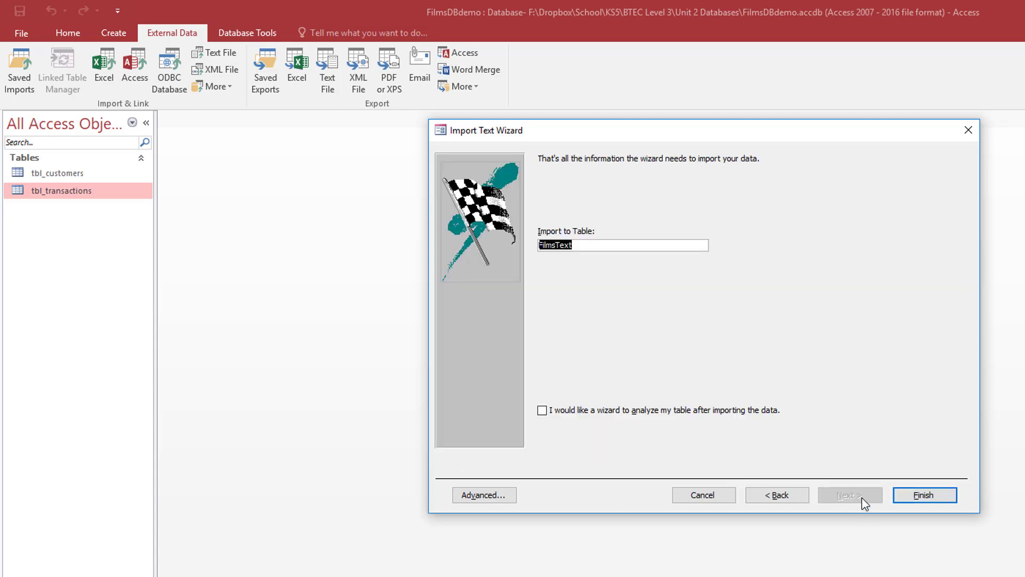
click(914, 496)
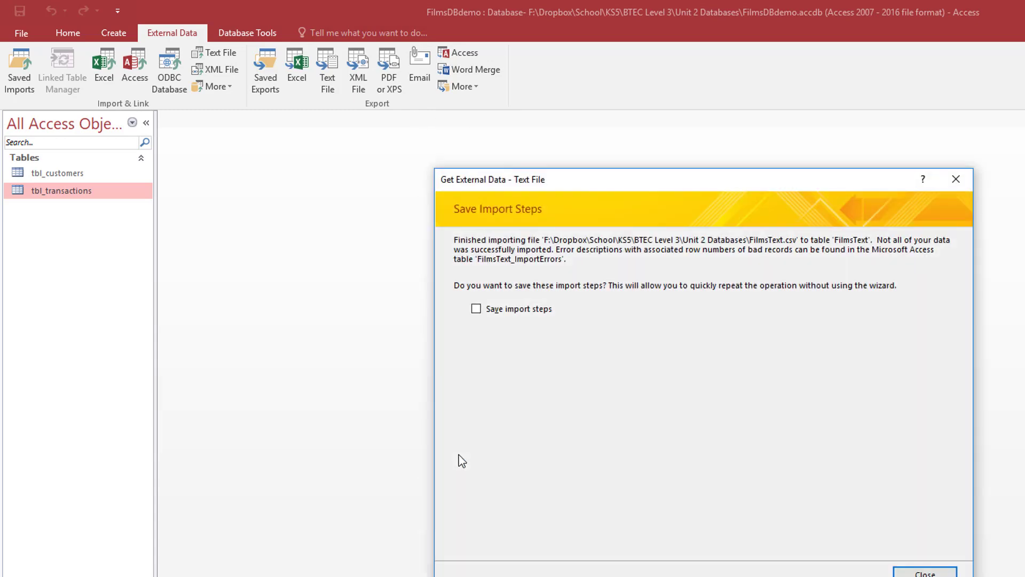
click(924, 571)
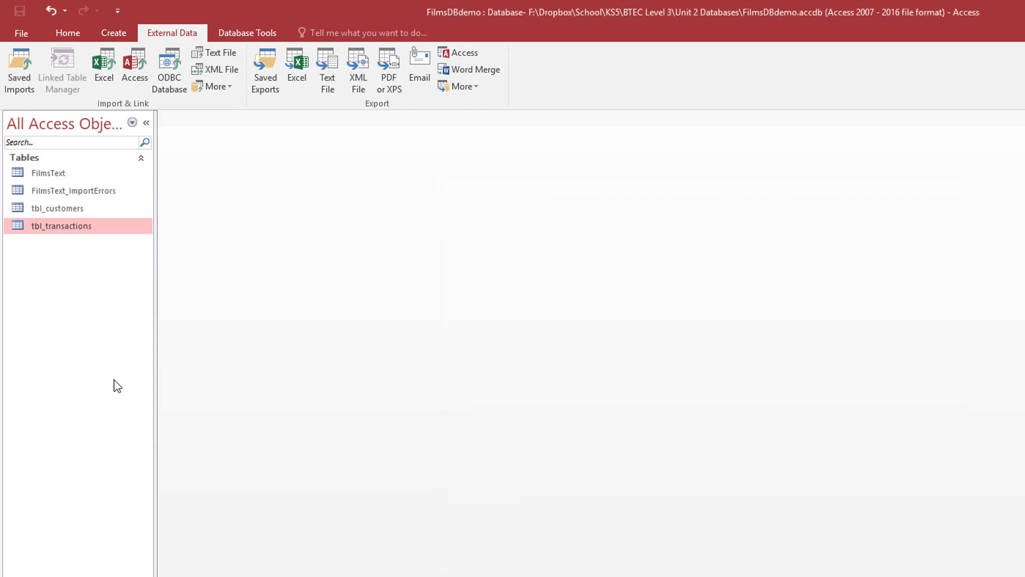
Step: Open the FilmsText table and examine its records, checking how the fields of the record with Film_ID 411 are filled
double_click(54, 174)
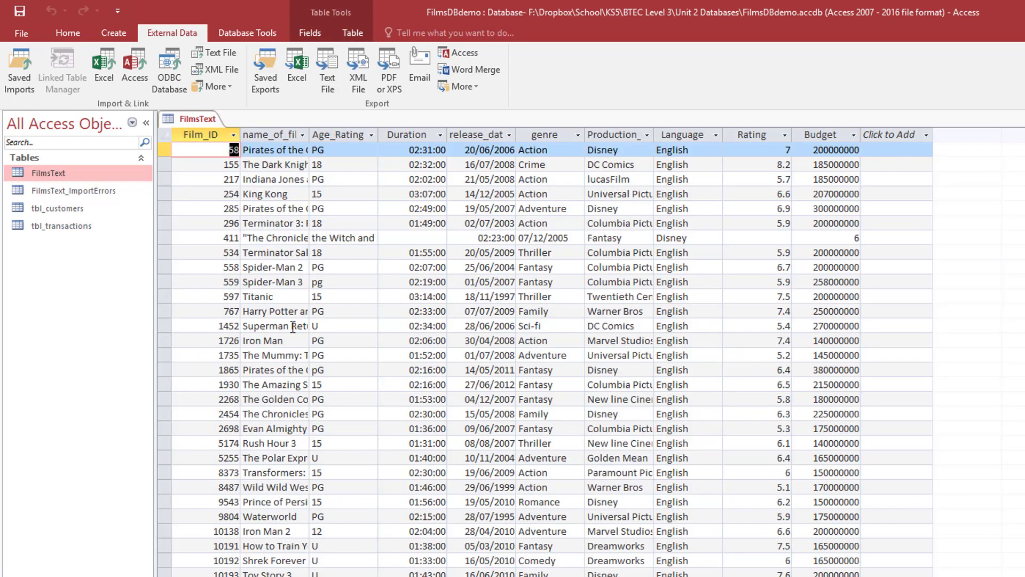
scroll(293, 327, down, 20)
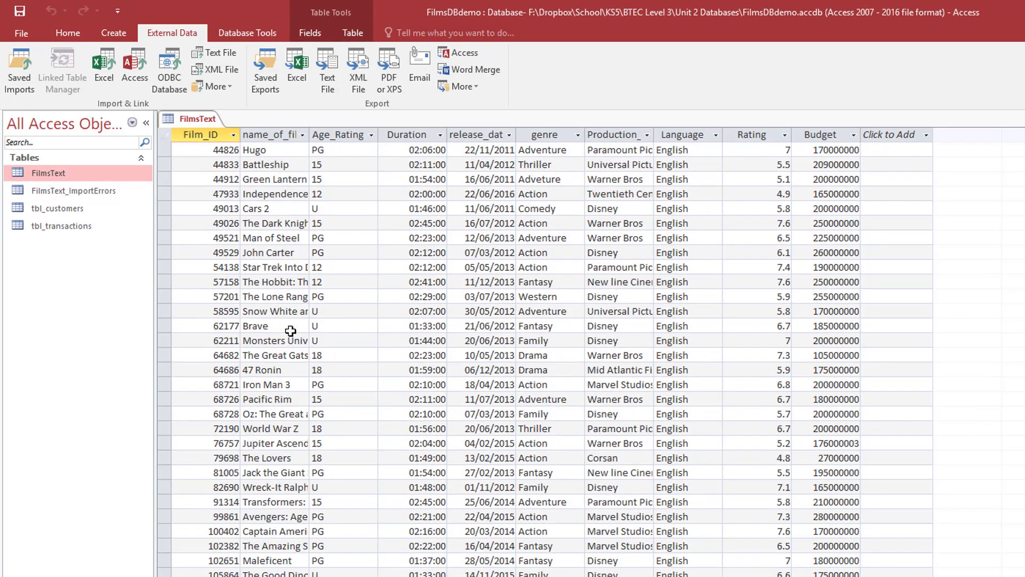
scroll(290, 331, up, 20)
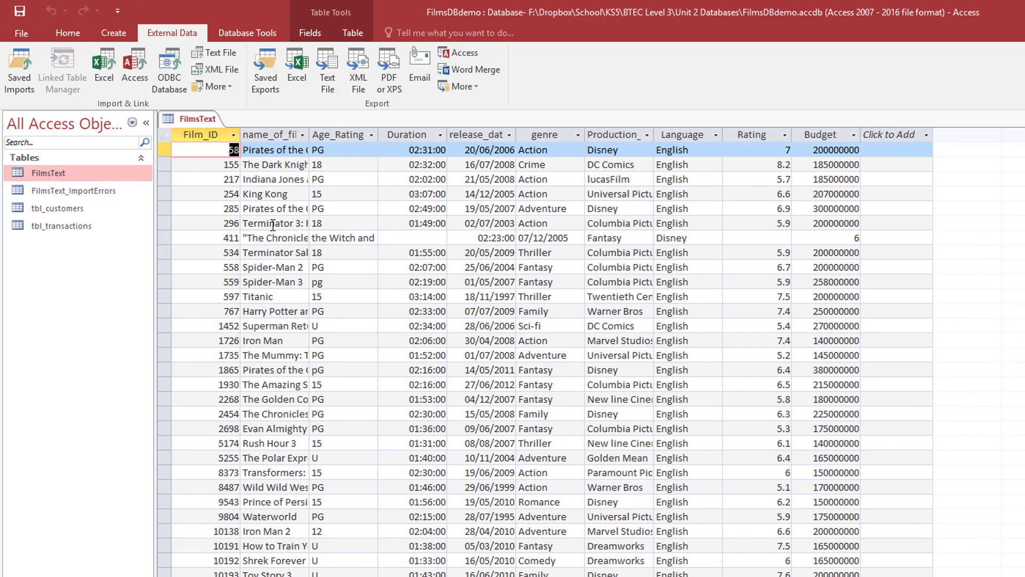
click(426, 240)
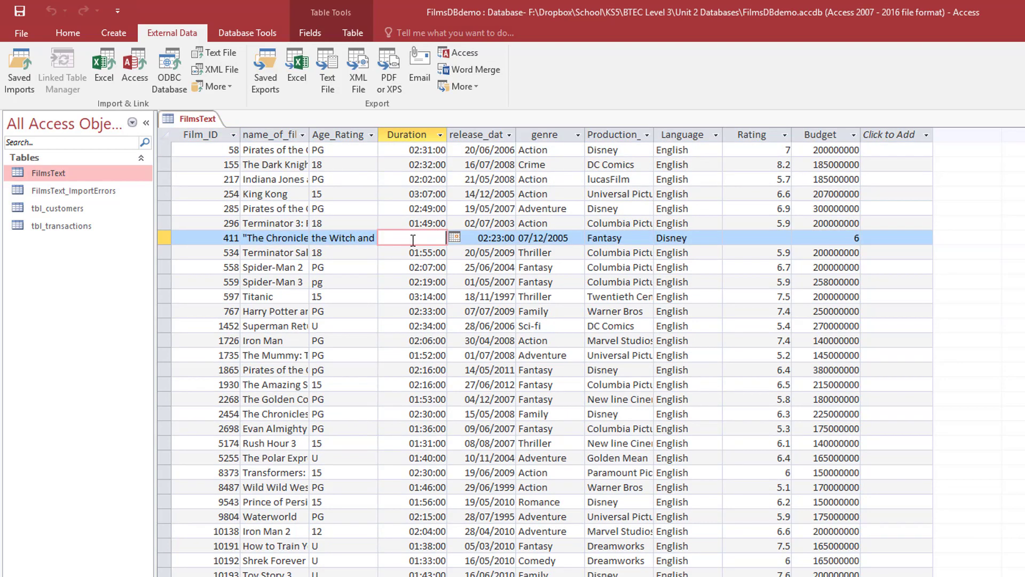
click(564, 239)
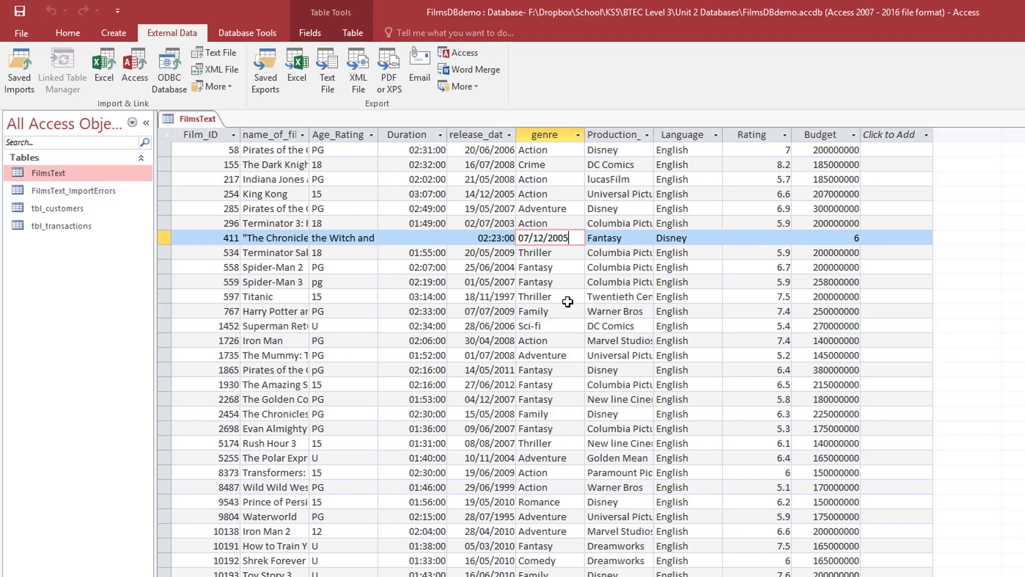
click(259, 236)
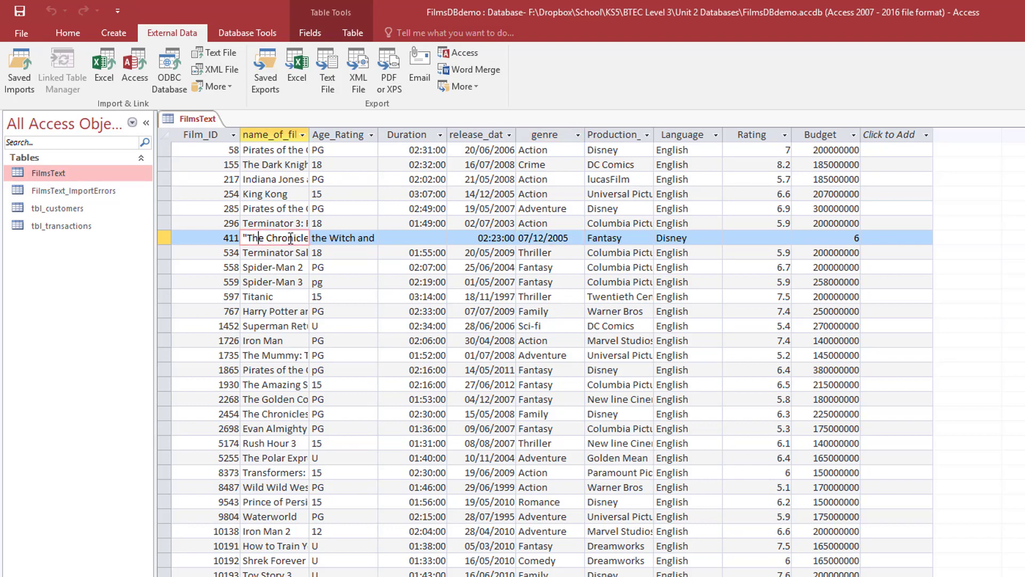
drag(355, 241, 402, 239)
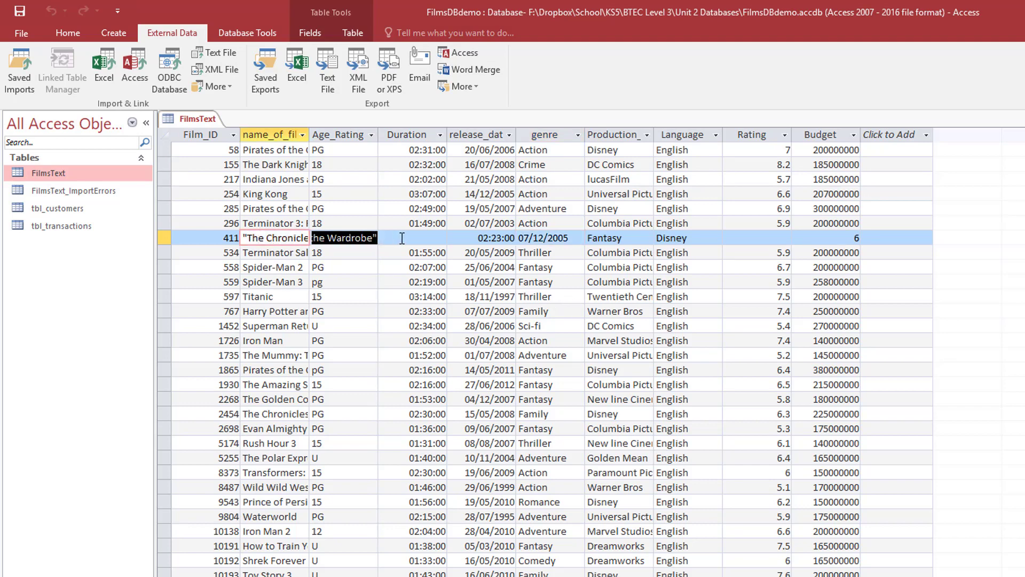
Step: Remove the leading quotation mark from the film name in the record with Film_ID 411
click(252, 237)
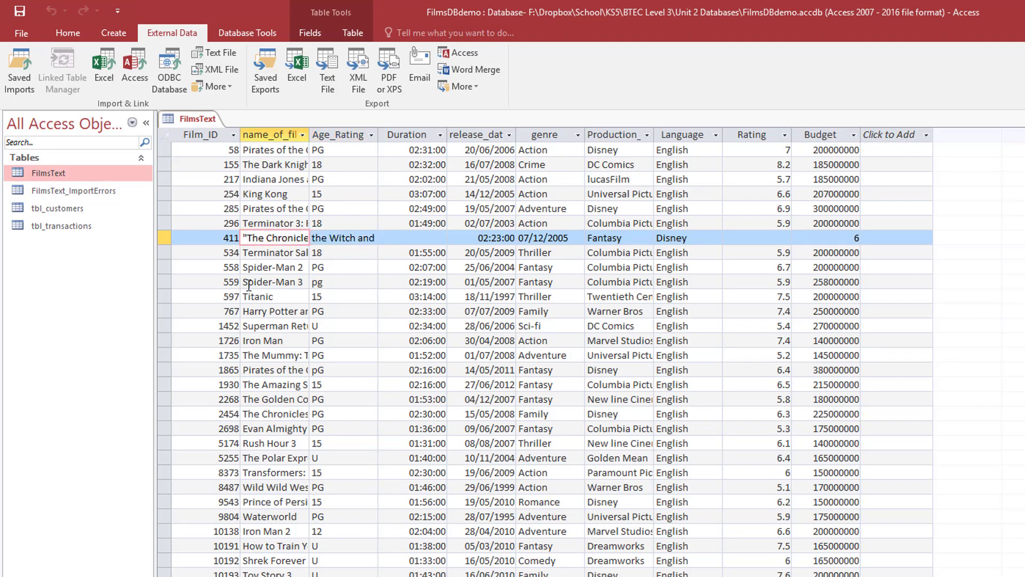
key(BackSpace)
key(Right)
key(Right)
key(Right)
key(Right)
key(Right)
key(Right)
key(Right)
key(Right)
key(Right)
key(Right)
key(Down)
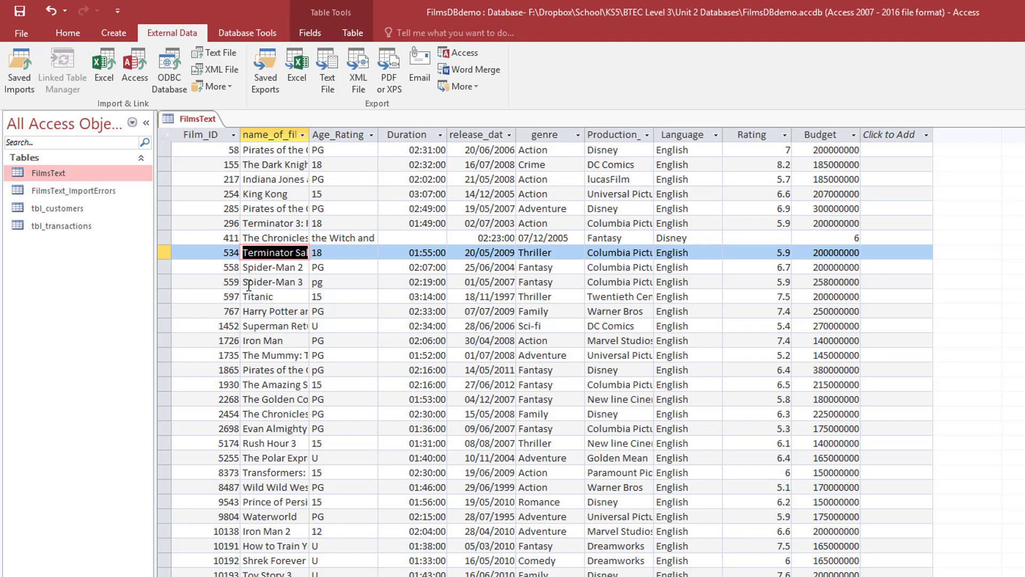
Step: Clear the misplaced title text from the Age_Rating field of the record with Film_ID 411
click(263, 239)
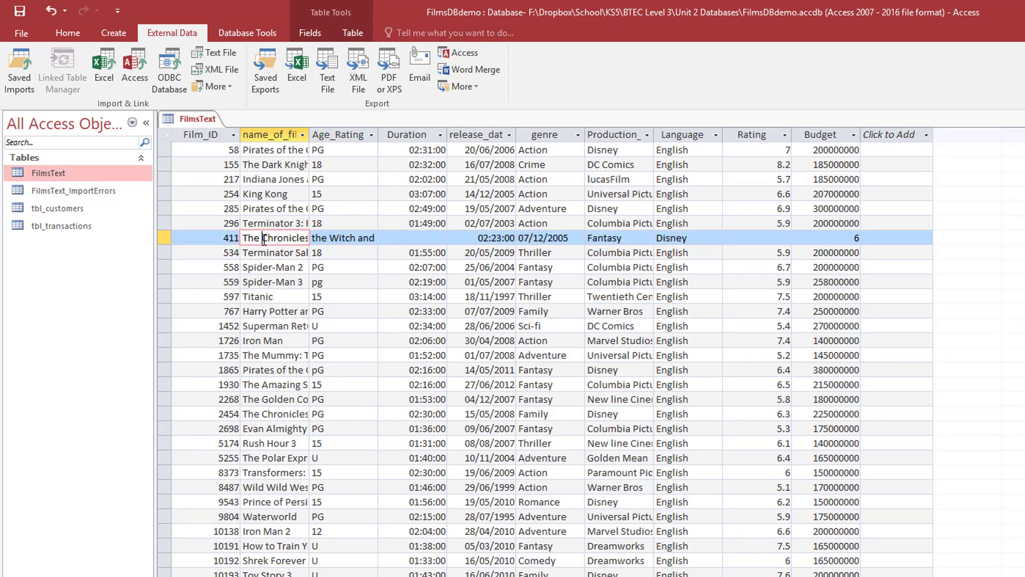
drag(298, 238, 327, 234)
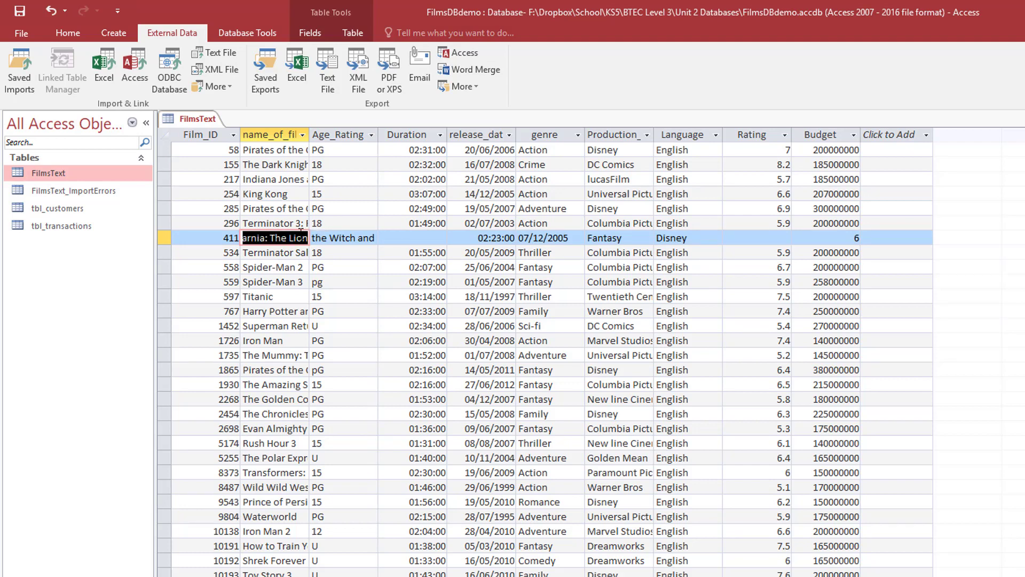
click(315, 238)
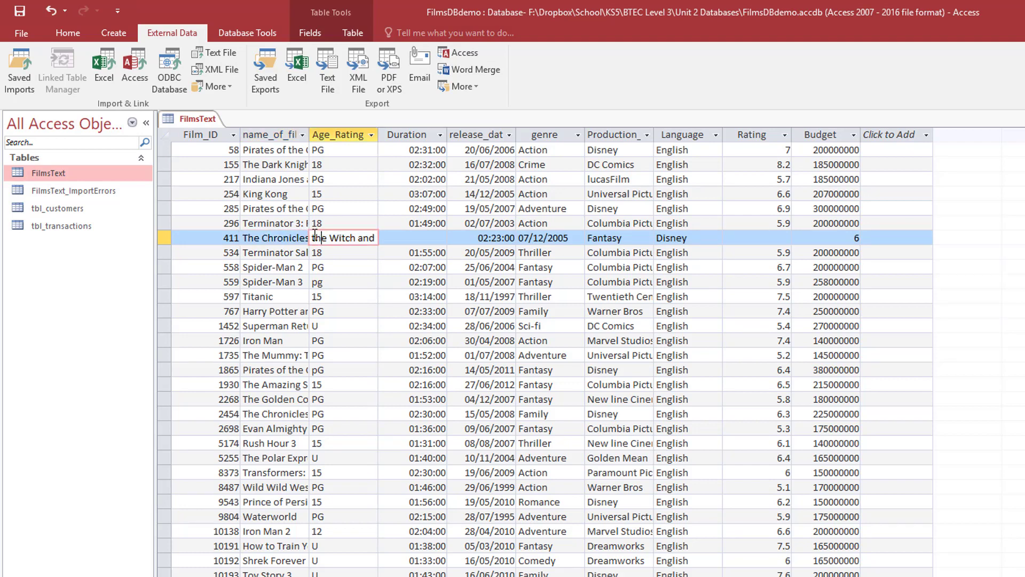
drag(315, 237, 397, 229)
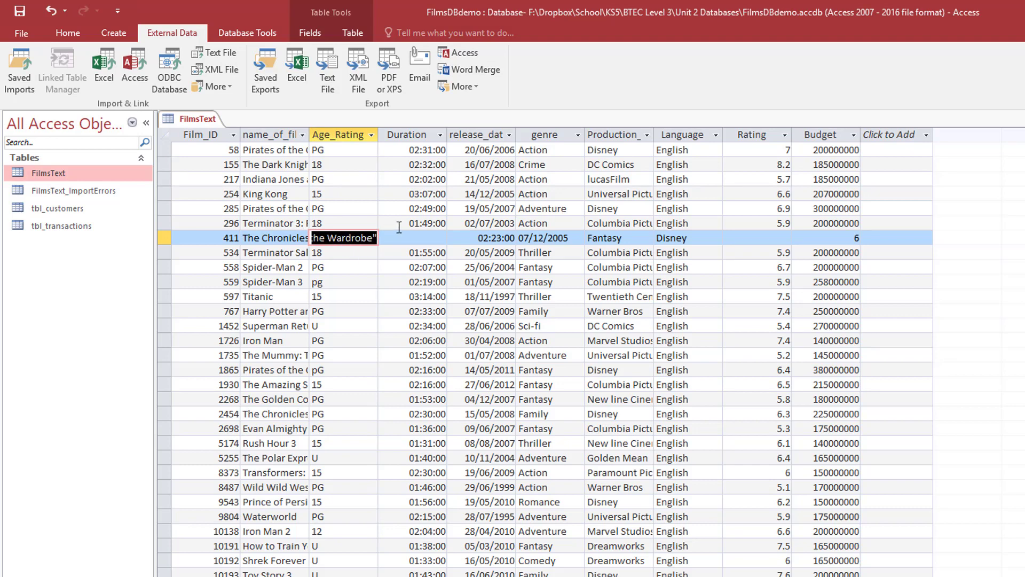
key(Delete)
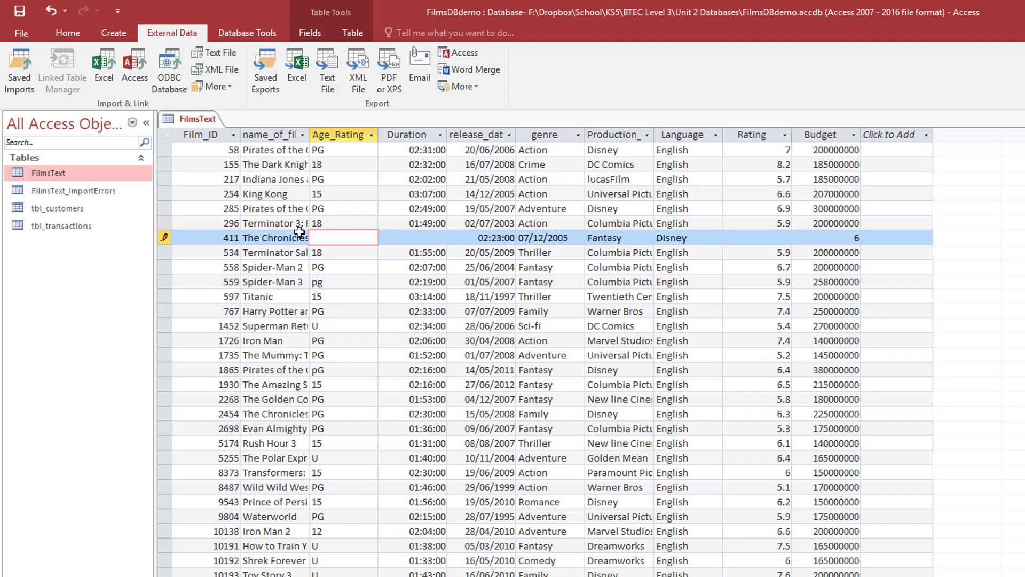
Step: Complete the film name of record 411 by adding a comma and the rest of the title after "The Lion"
click(294, 241)
drag(294, 241, 332, 237)
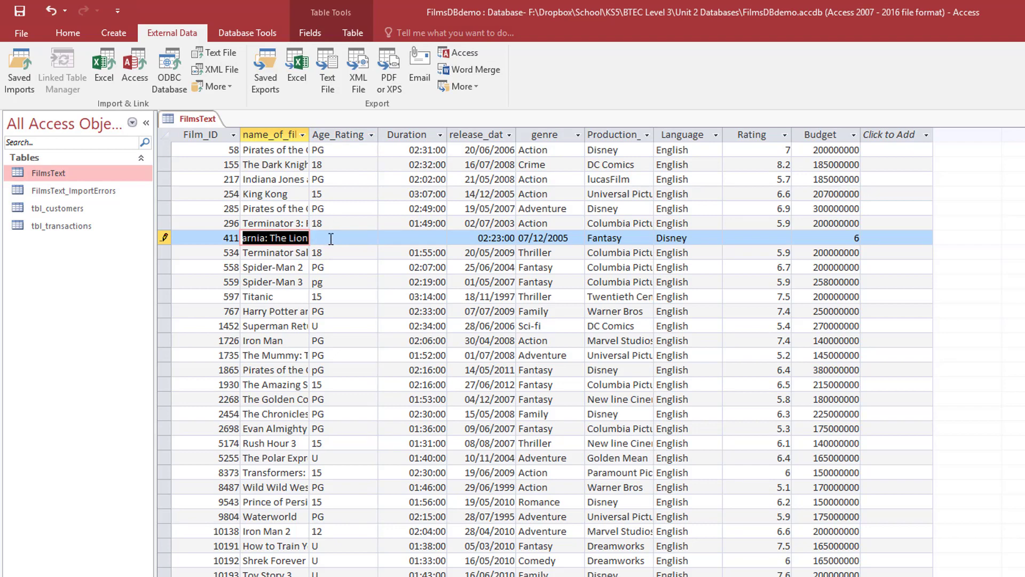
click(308, 237)
double_click(305, 238)
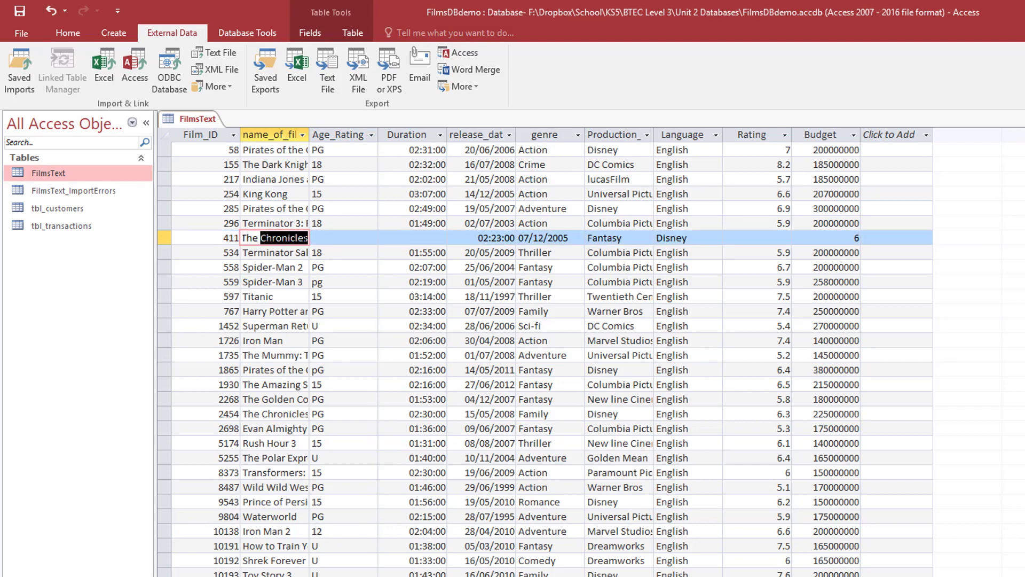
key(Right)
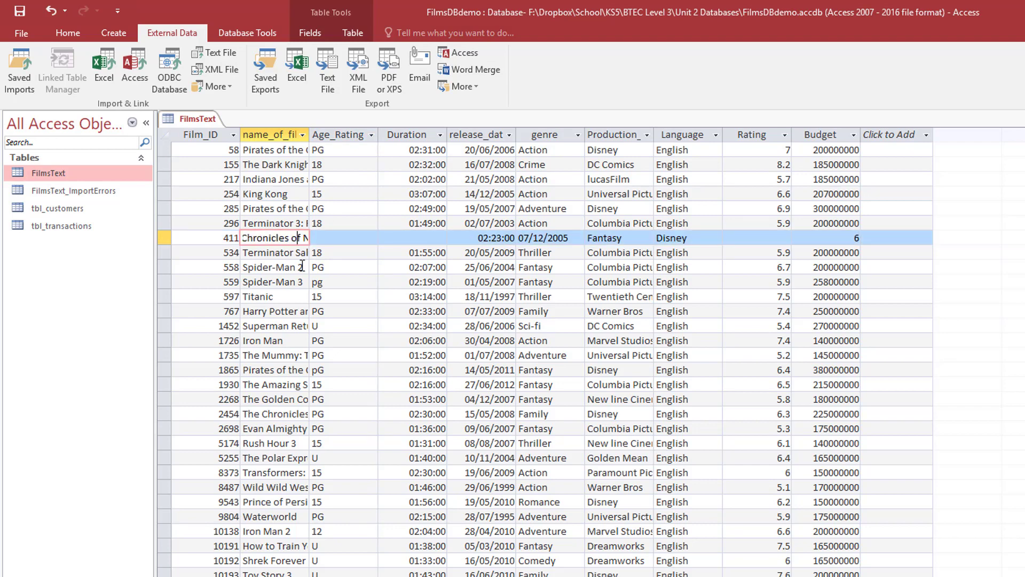
key(Right)
key(Right)
key(Right)
key(Right)
key(Right)
key(Right)
key(Right)
key(Right)
key(Right)
key(Right)
key(Right)
key(Right)
key(Right)
key(Right)
key(Right)
key(Right)
text(,)
key(End)
key(Tab)
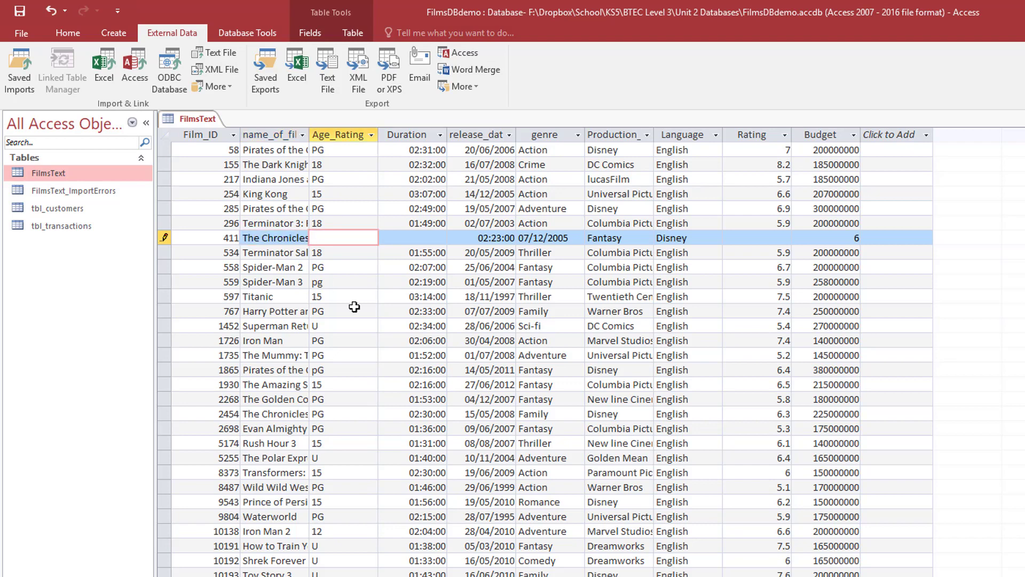
Step: In record 411, move 02:23:00 into the Duration field and 07/12/2005 into the release date field
click(401, 323)
drag(468, 239, 517, 235)
key(ctrl+x)
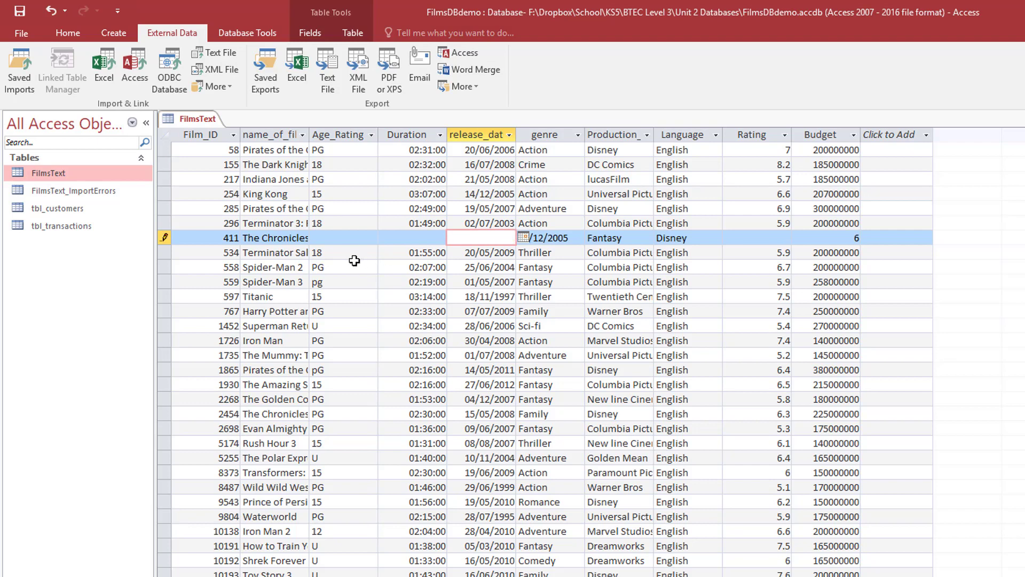
click(411, 238)
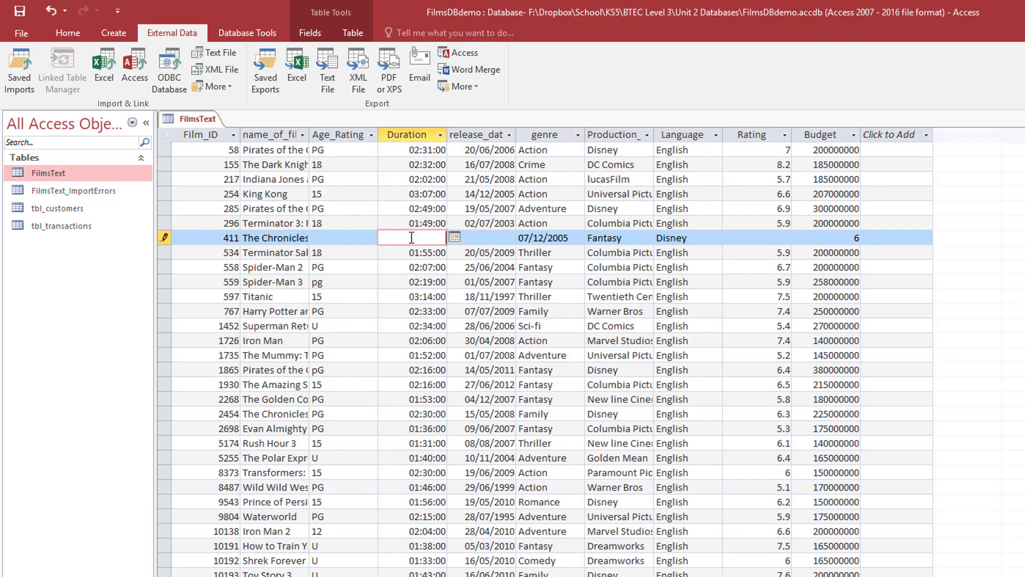
key(ctrl+v)
drag(570, 239, 517, 238)
key(ctrl+x)
click(474, 236)
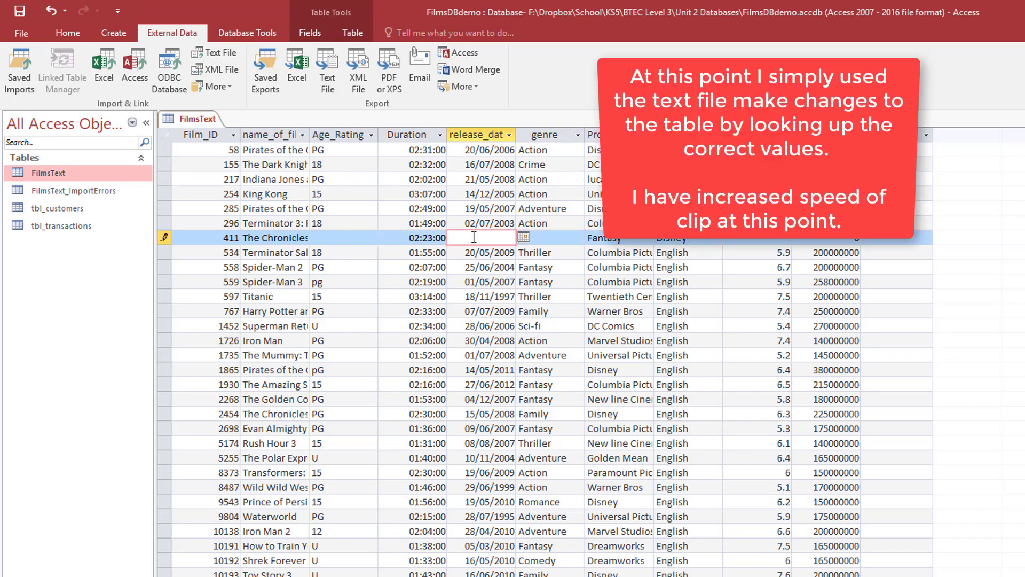
key(ctrl+v)
Step: In record 411, move Fantasy into the genre field and Disney into the production company field
drag(625, 240, 586, 239)
key(ctrl+x)
click(547, 239)
key(ctrl+v)
drag(690, 241, 656, 241)
key(ctrl+x)
click(634, 240)
key(ctrl+v)
Step: Enter 6 as the rating and English as the language of record 411
click(774, 242)
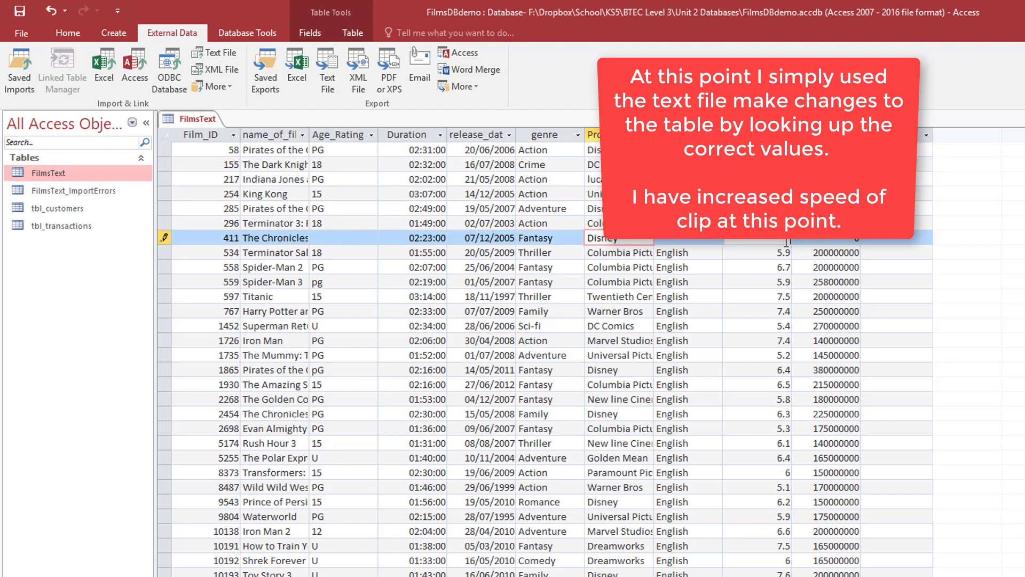
text(6)
click(684, 243)
text(English)
click(786, 241)
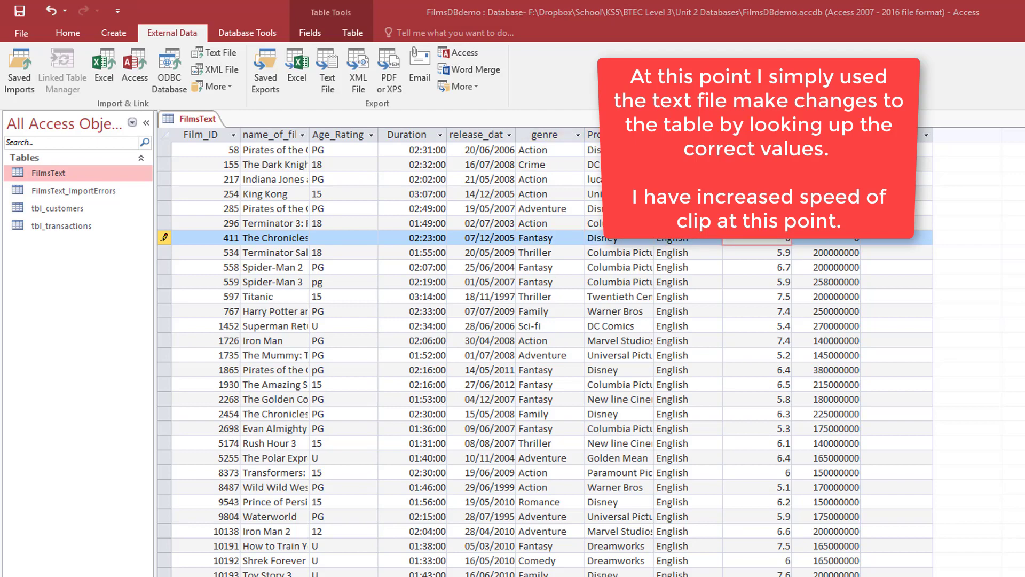
Step: Switch to the FilmsText file in Notepad and search it for "lion" to look up the film's original values
click(310, 575)
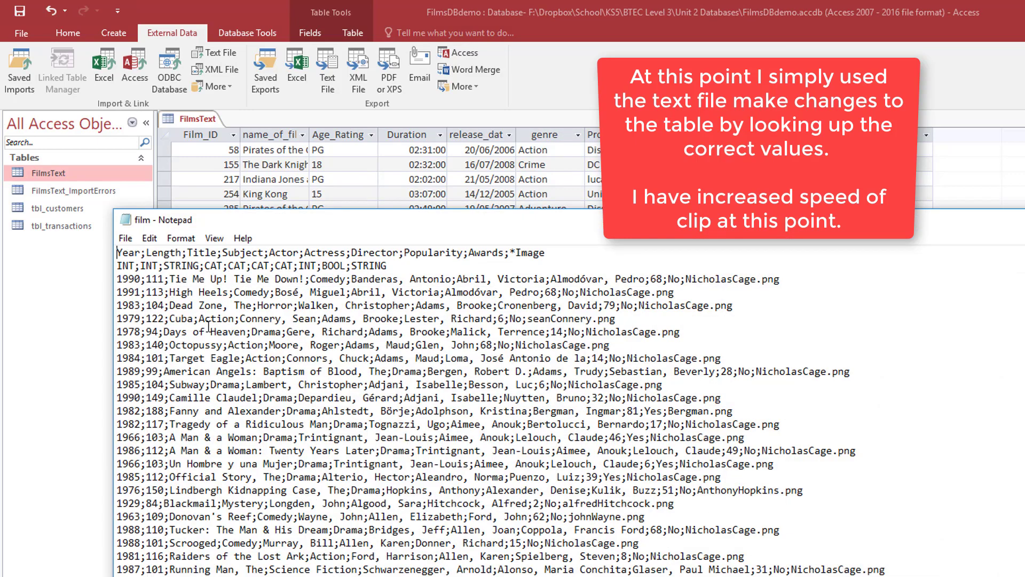
click(310, 575)
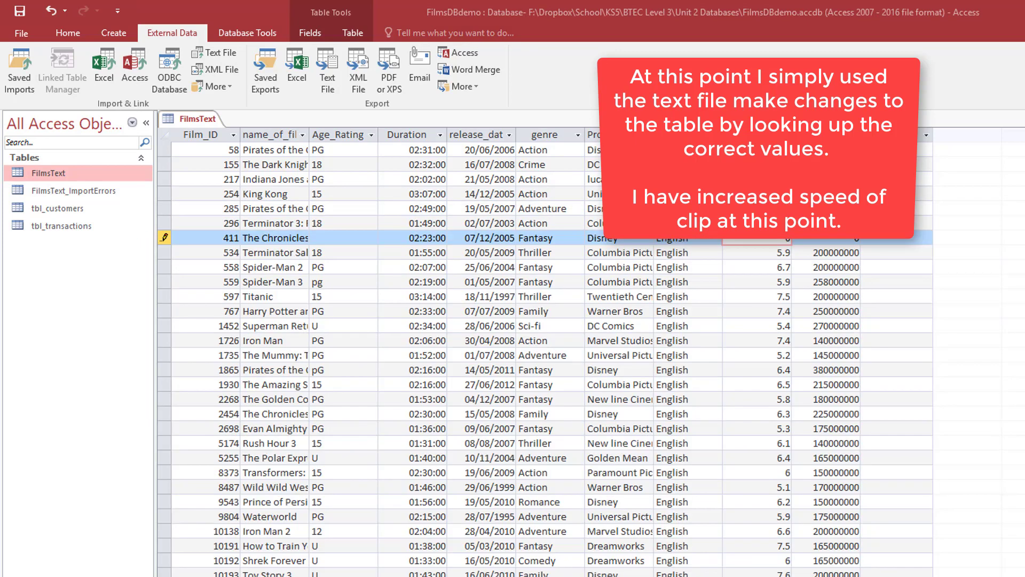
click(320, 576)
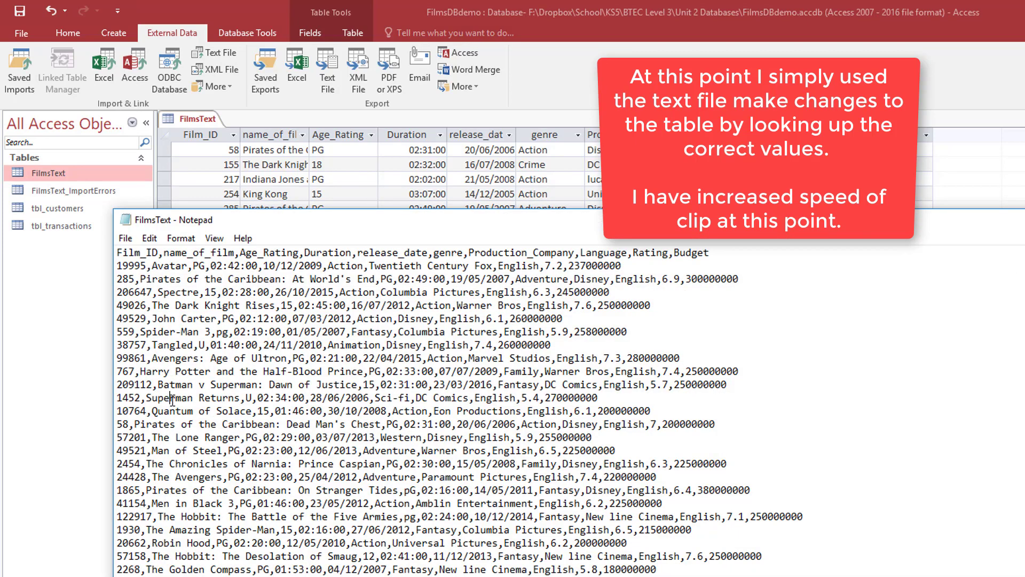
key(ctrl+f)
text(lion)
key(Return)
click(381, 392)
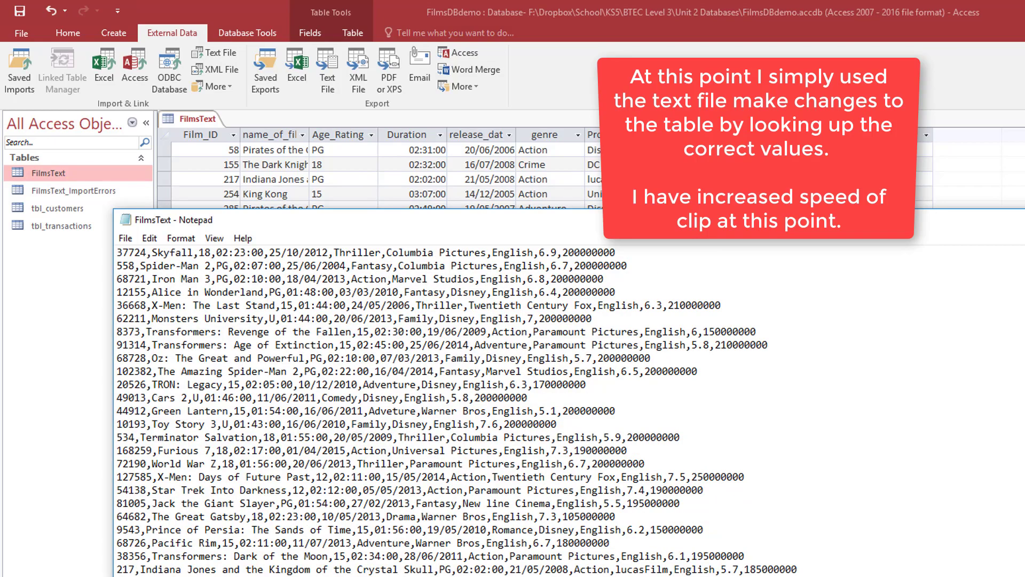
drag(458, 222, 454, 274)
Step: Complete record 411 from the text file with age rating PG, rating 6.7 and budget 180000000
click(357, 238)
text(PG)
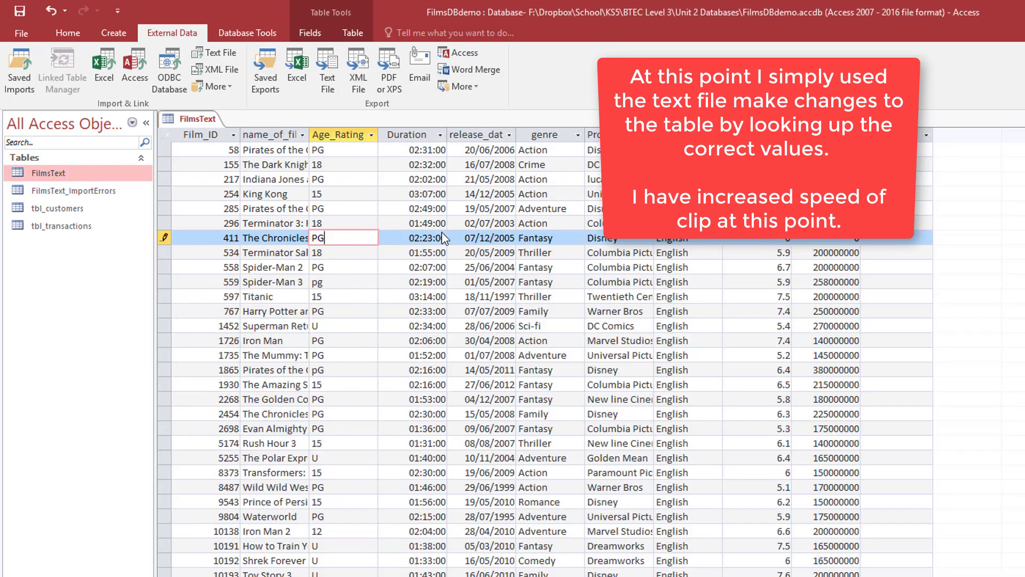
click(320, 576)
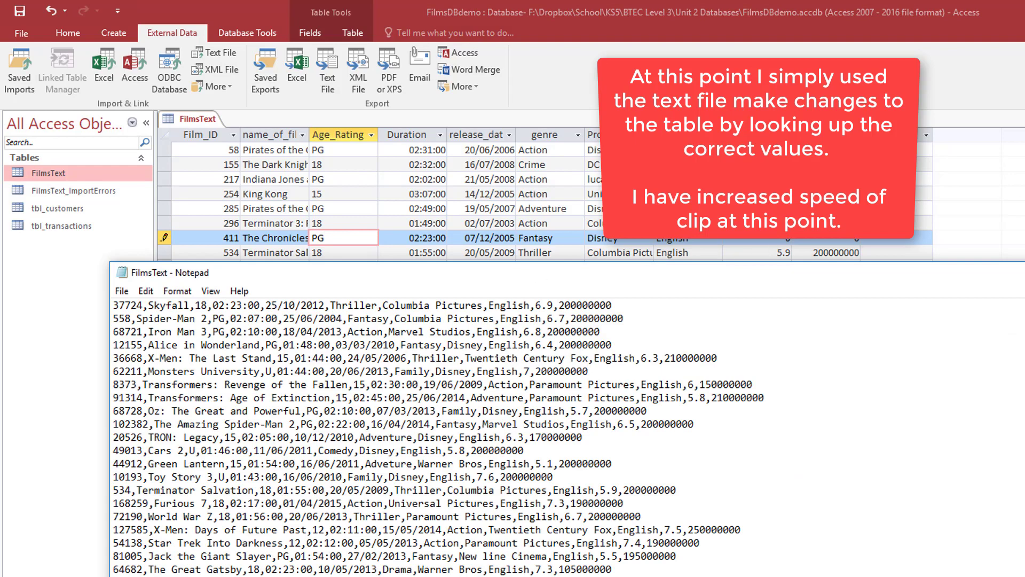
click(787, 242)
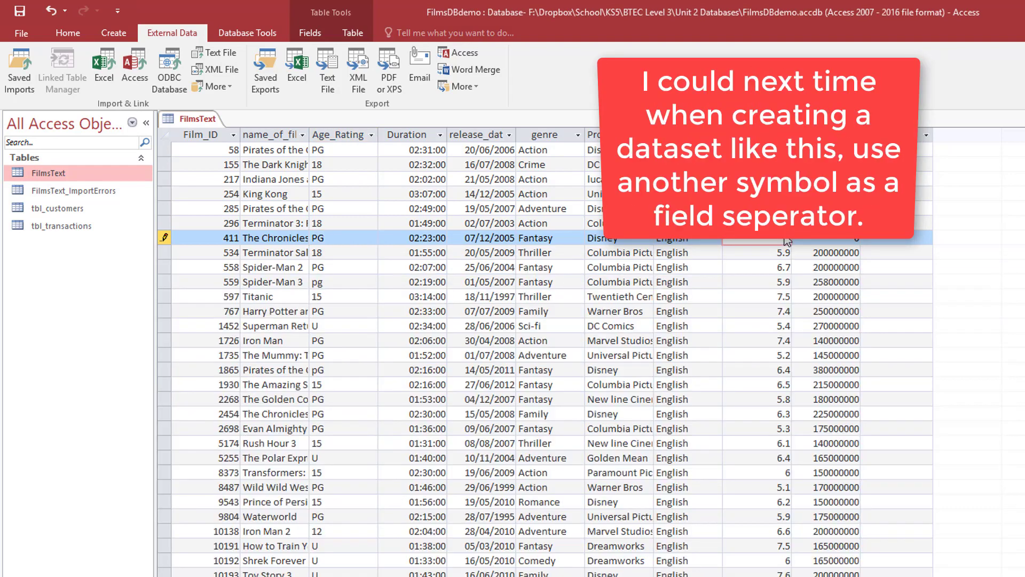
click(769, 324)
Step: Clear the misplaced title text from the Age_Rating field of the record with Film_ID 190332
scroll(389, 360, down, 12)
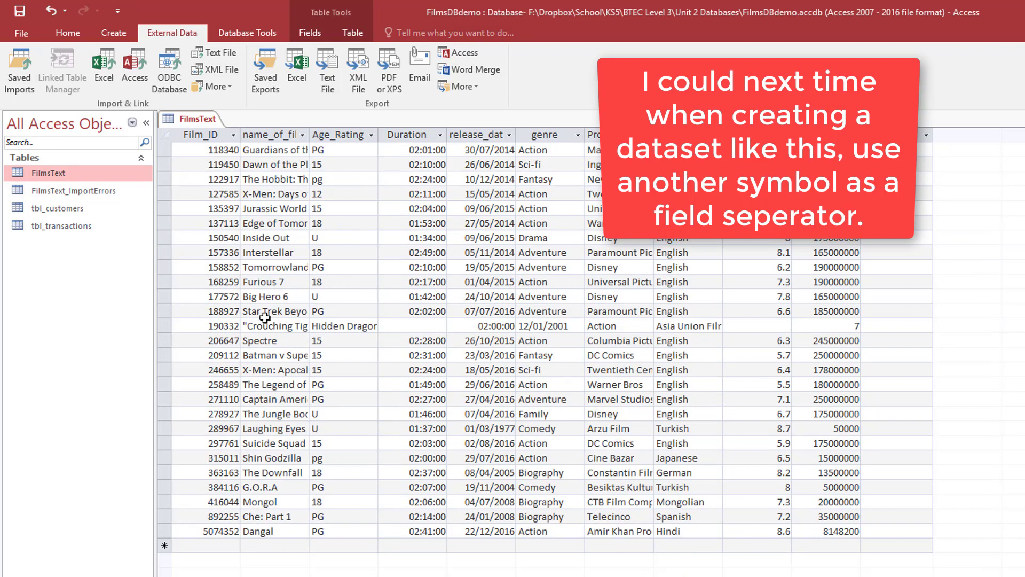
click(305, 326)
key(Tab)
key(Delete)
key(shift+Tab)
Step: Append a comma and "Hidden Dragon" to the film name of record 190332 and remove its leading quotation mark
double_click(283, 327)
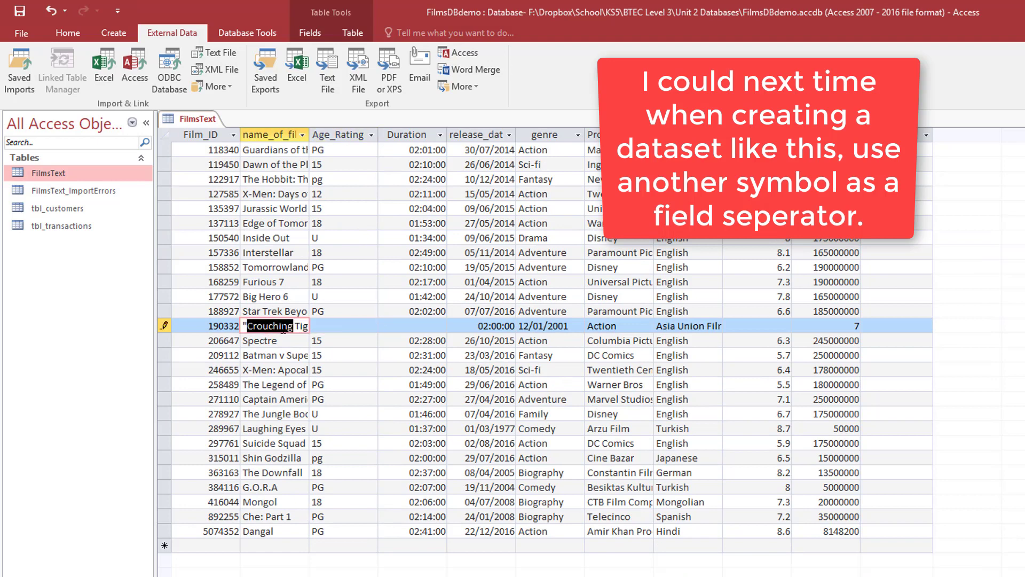
key(End)
text(,)
text(Hidden Dragon")
key(Left)
key(Left)
key(Left)
key(Left)
key(Left)
key(Left)
key(Left)
key(Left)
key(Left)
key(Left)
key(Left)
key(Left)
key(Left)
key(Left)
key(Left)
key(Left)
key(Left)
key(Left)
key(Left)
key(Left)
key(Left)
key(Left)
key(Left)
key(Left)
key(Left)
key(Left)
text(")
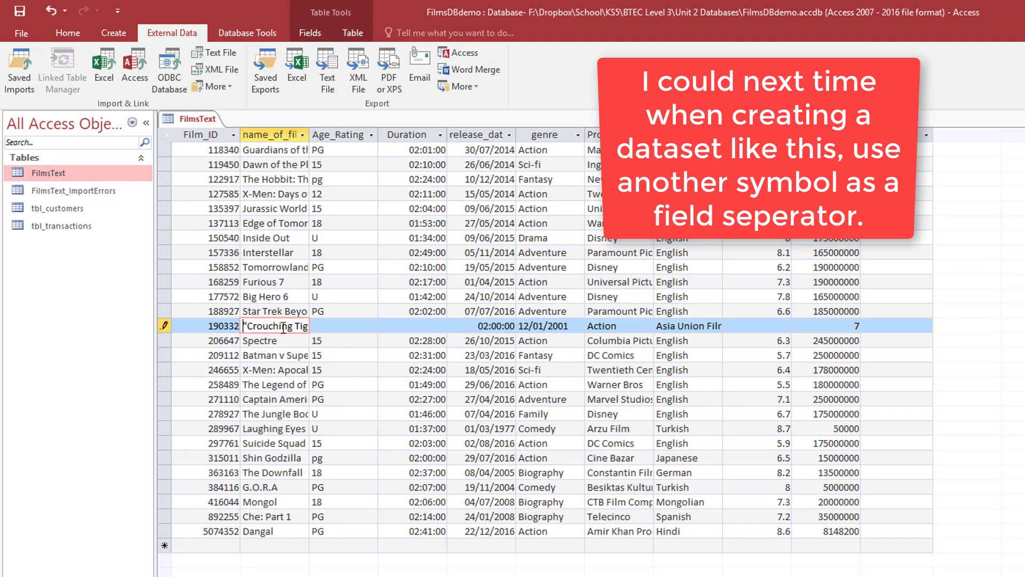
key(BackSpace)
Step: In record 190332, move 02:00:00 into the Duration field and 12/01/2001 into the release date field
click(340, 331)
double_click(480, 326)
key(ctrl+x)
click(423, 327)
key(ctrl+v)
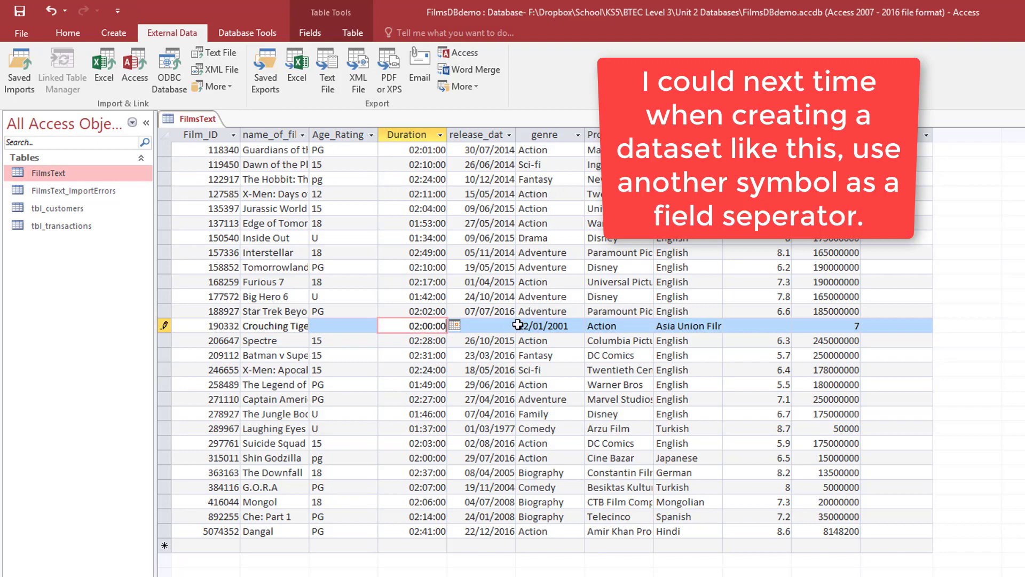
double_click(521, 326)
key(ctrl+x)
click(479, 330)
key(ctrl+v)
Step: In record 190332, move Action from the production company field into the genre field
double_click(595, 327)
key(ctrl+x)
click(552, 328)
key(ctrl+v)
Step: Move the Asia Union company name of record 190332 into the production company field and set the language to Mandarin
double_click(666, 326)
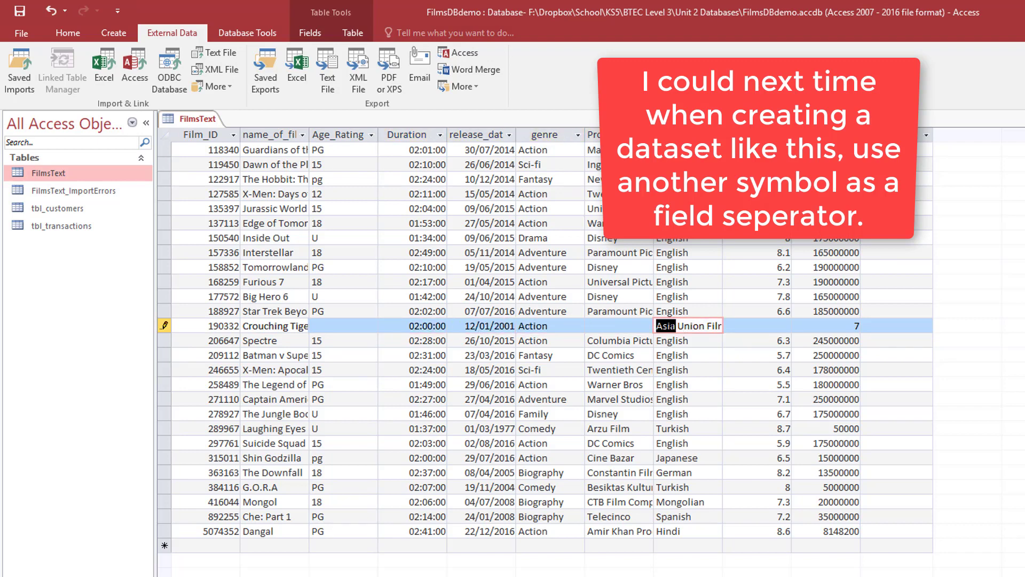
drag(657, 326, 744, 321)
key(ctrl+x)
click(622, 327)
key(ctrl+v)
click(684, 327)
text(Mandarin)
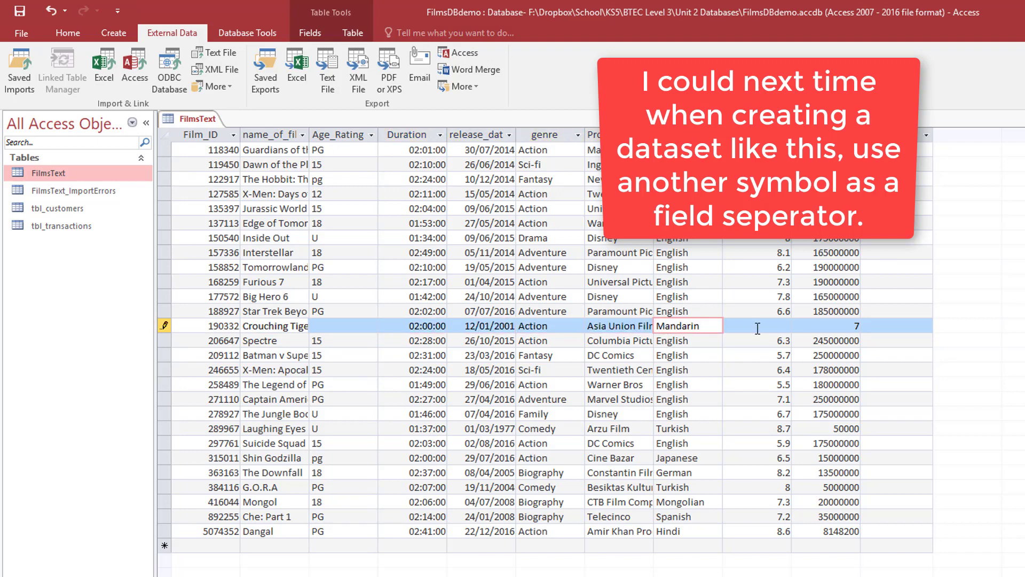
key(Tab)
Step: Switch to the FilmsText file in Notepad and search it for "crouching" to look up the film's original values
key(alt+Tab)
text(crouching)
key(Return)
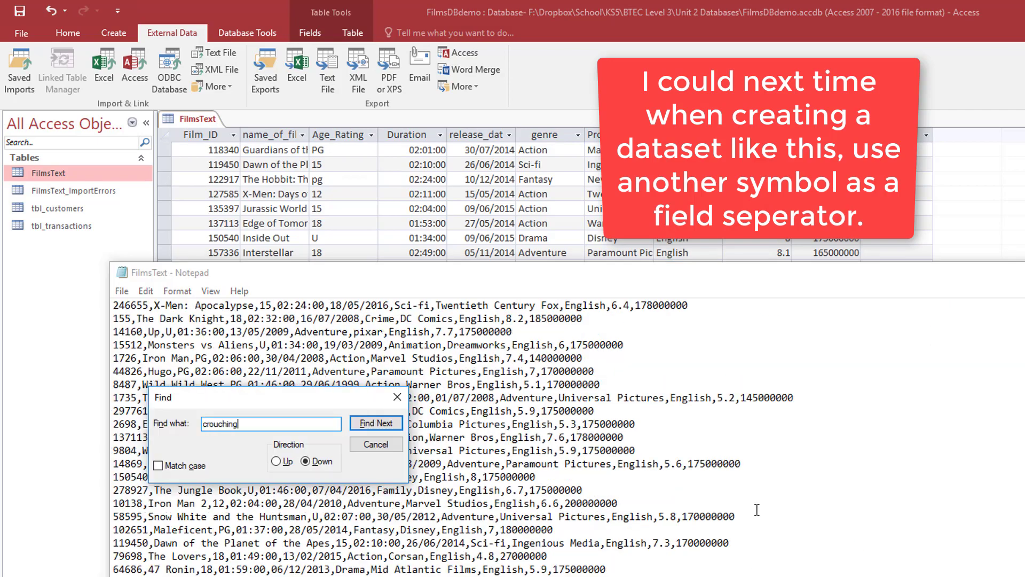
key(Escape)
click(748, 223)
Step: Set the rating of record 190332 to 7.9 and its budget to 17000000
click(782, 327)
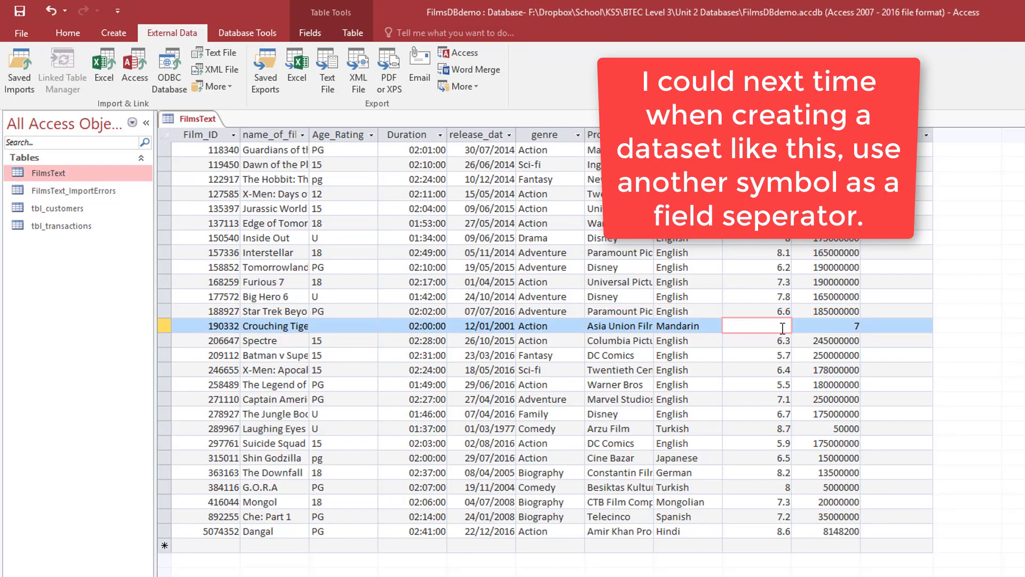
text(7.9)
key(Tab)
text(17000000)
click(704, 383)
Step: Check the text file for the missing age rating and set record 190332's Age_Rating to PG
click(345, 326)
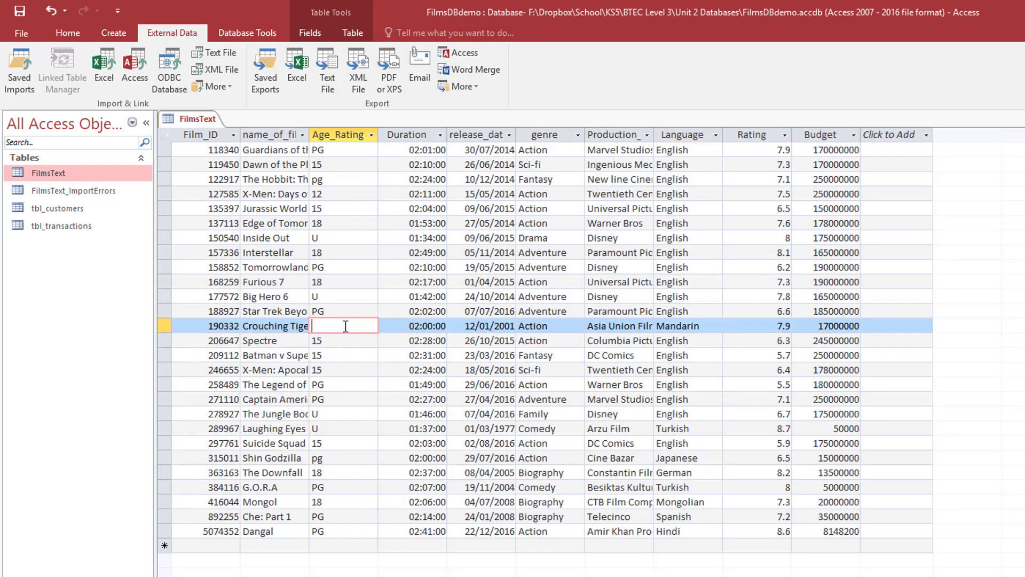
key(alt+Tab)
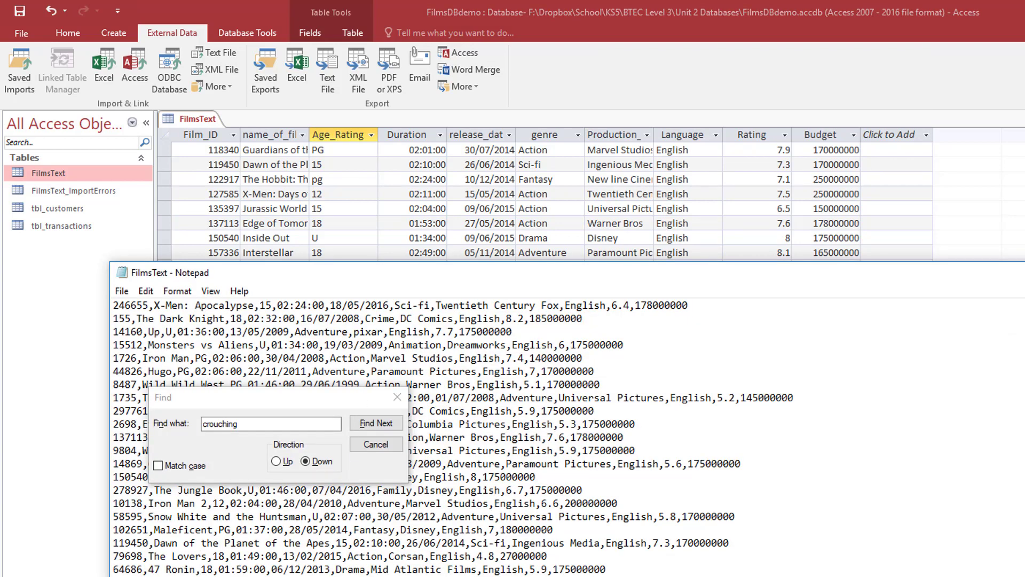
key(alt+Tab)
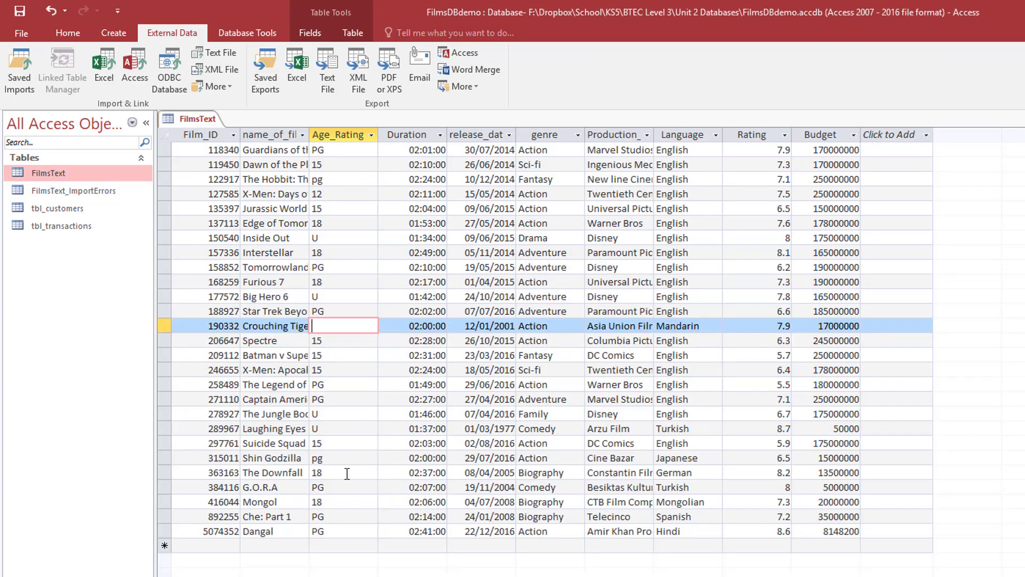
text(PG)
scroll(458, 496, down, 2)
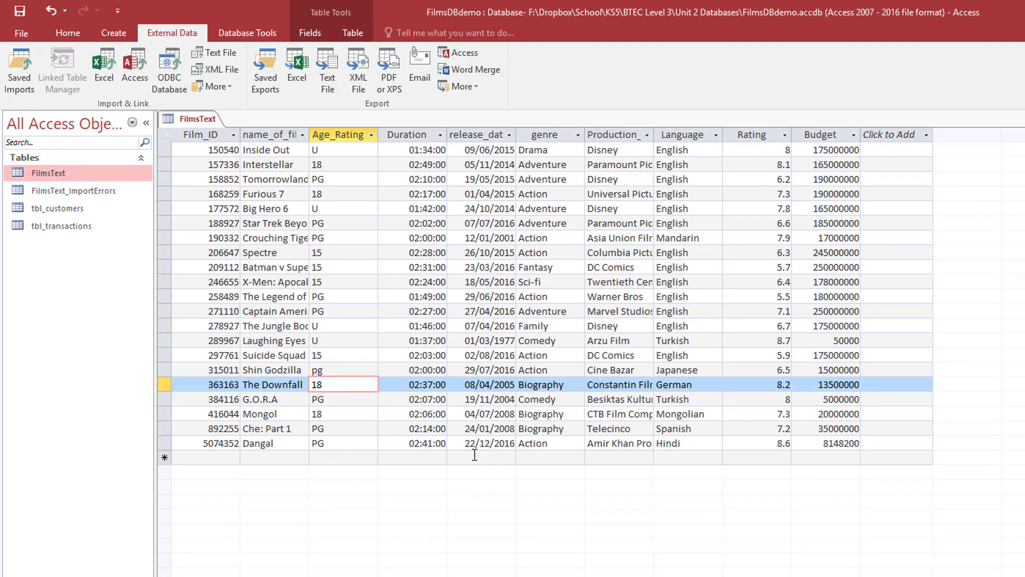
scroll(491, 395, up, 7)
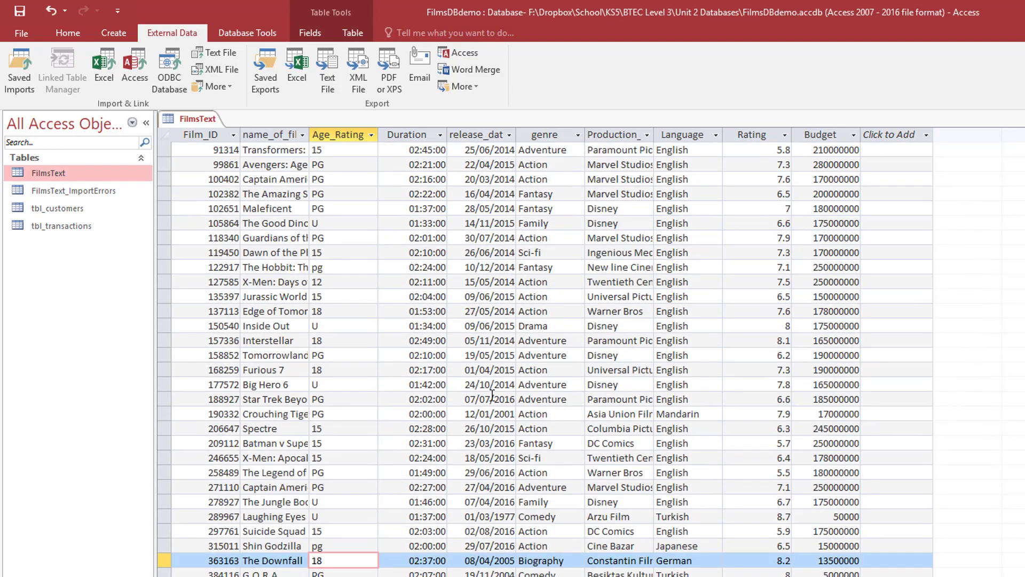
scroll(492, 395, up, 15)
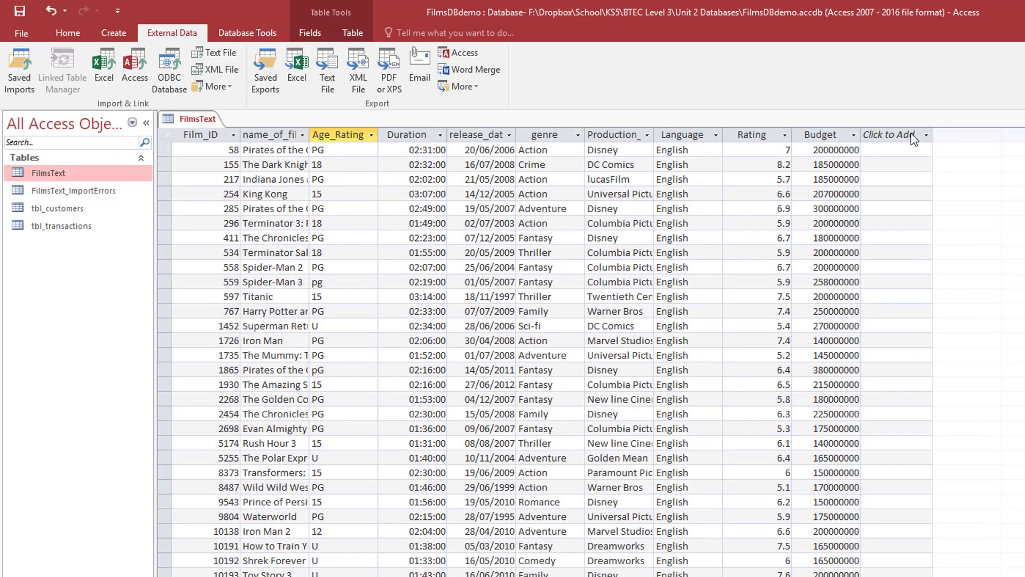
Step: Close the FilmsText table and rename it as tbl_films
key(ctrl+w)
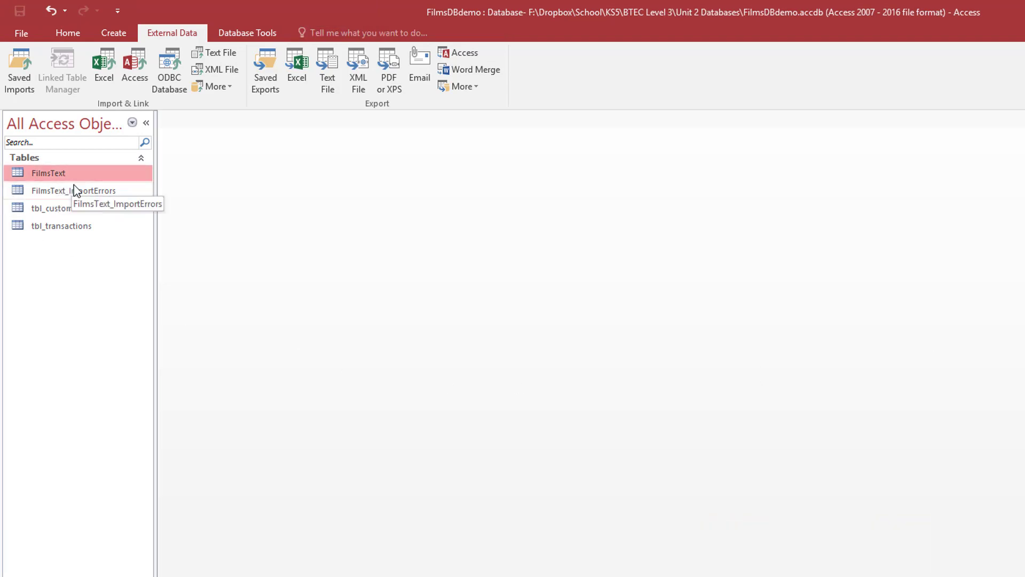
right_click(55, 181)
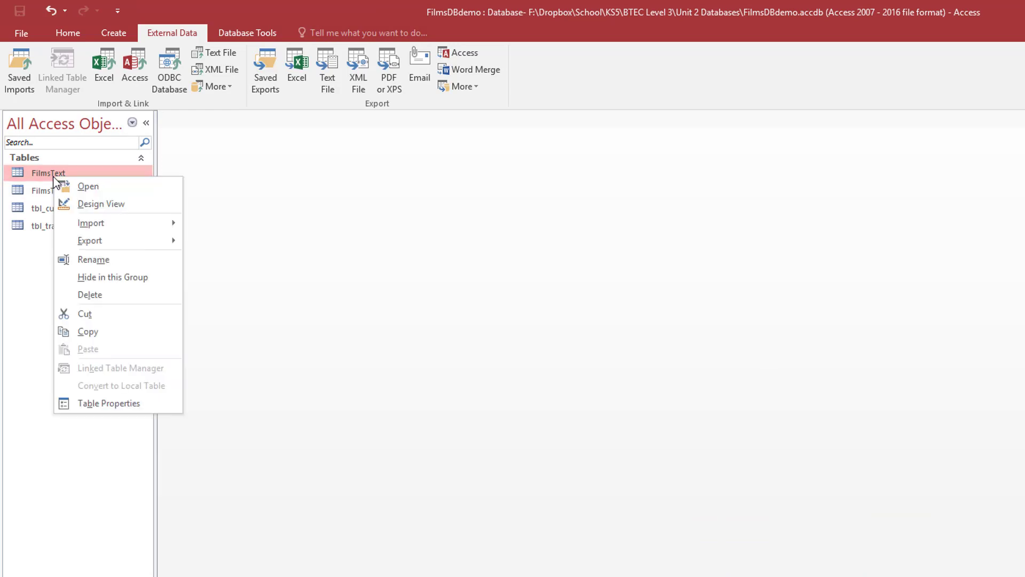
click(104, 259)
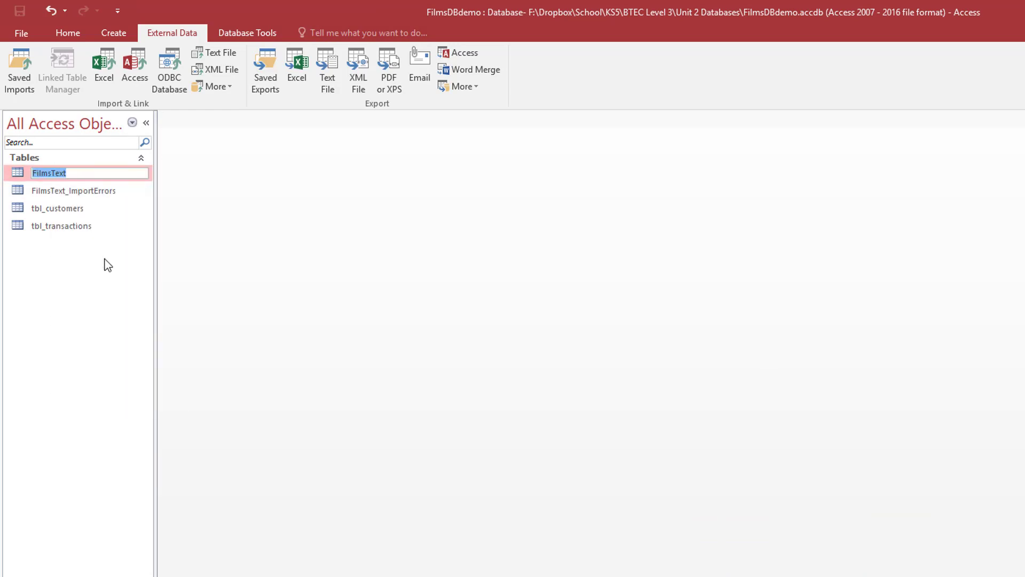
text(tbl_films)
key(Return)
Step: Delete the FilmsText_ImportErrors table from the database
click(68, 172)
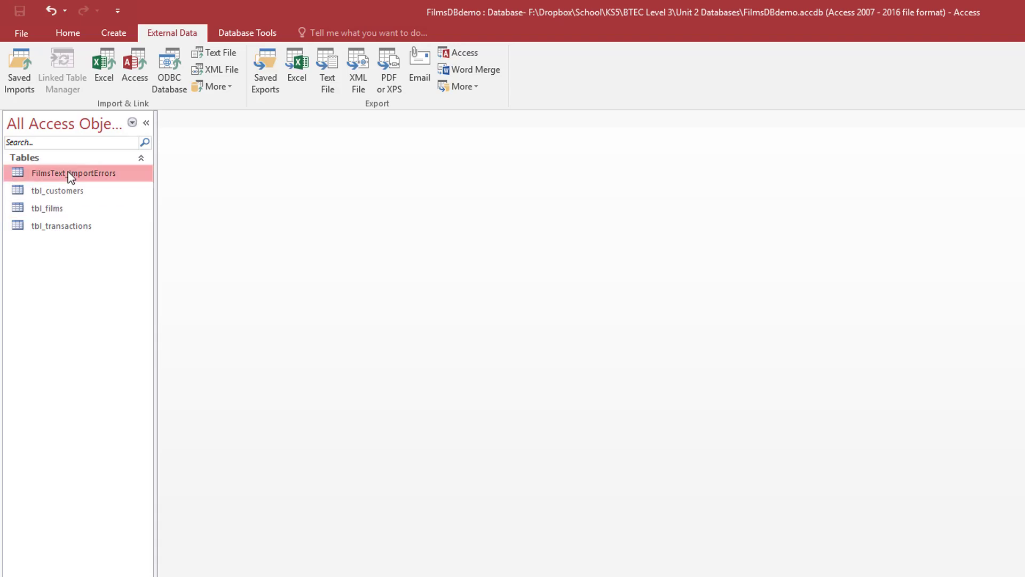
right_click(68, 171)
click(124, 290)
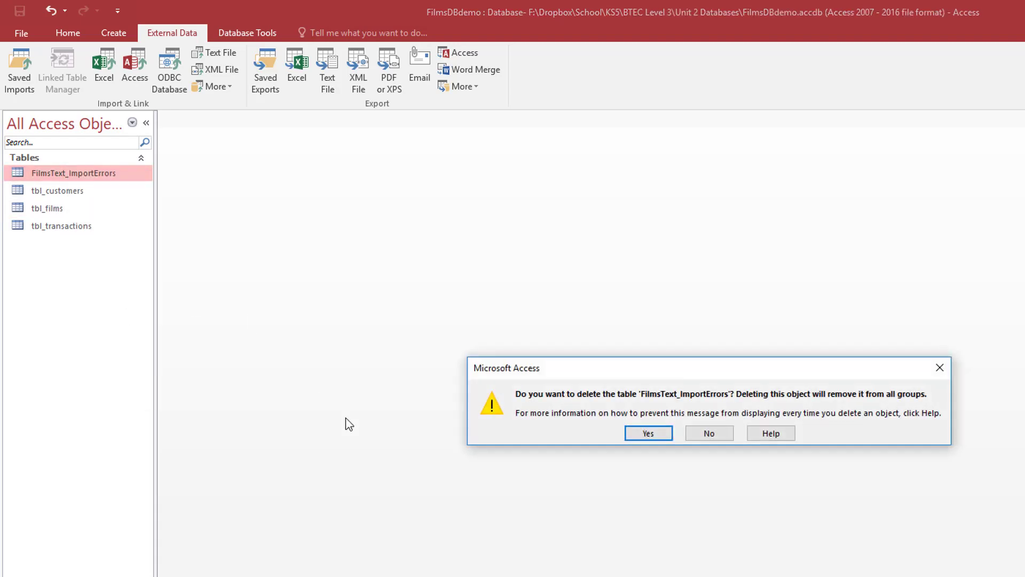
click(631, 437)
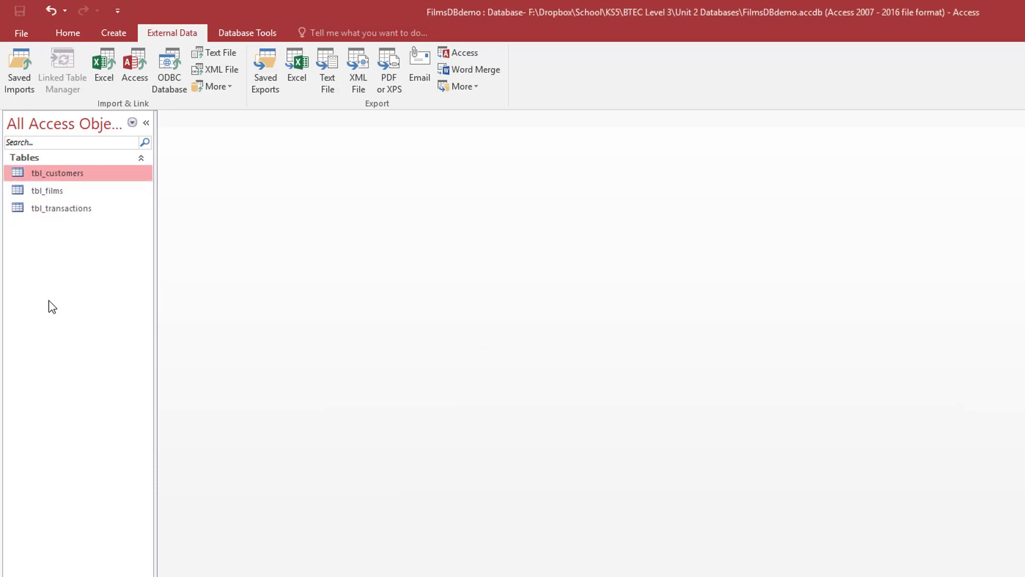
Step: In the design of tbl_transactions, start a lookup for the FilmsID field that takes its values from the tbl_films table
double_click(60, 209)
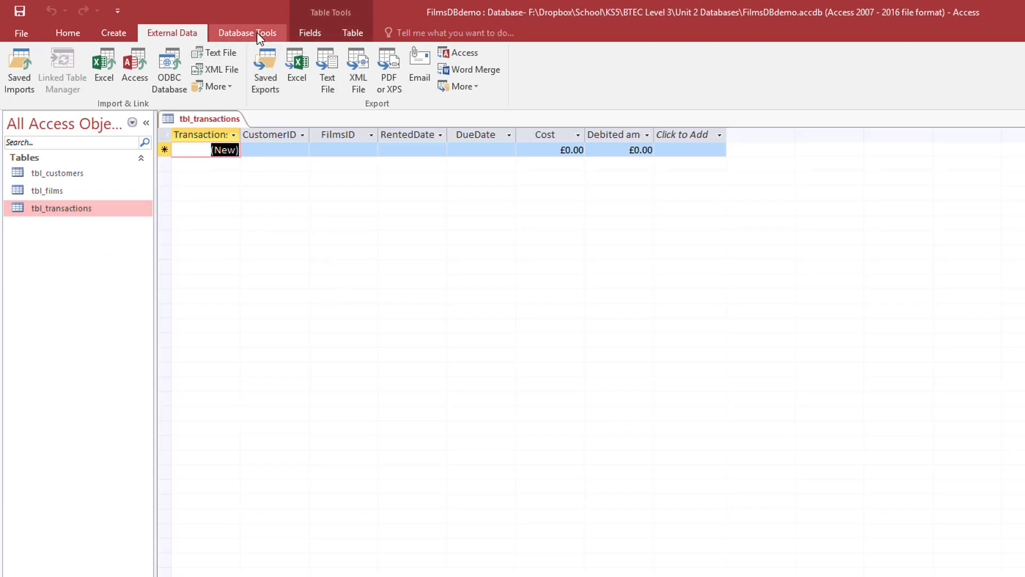
click(68, 33)
click(18, 60)
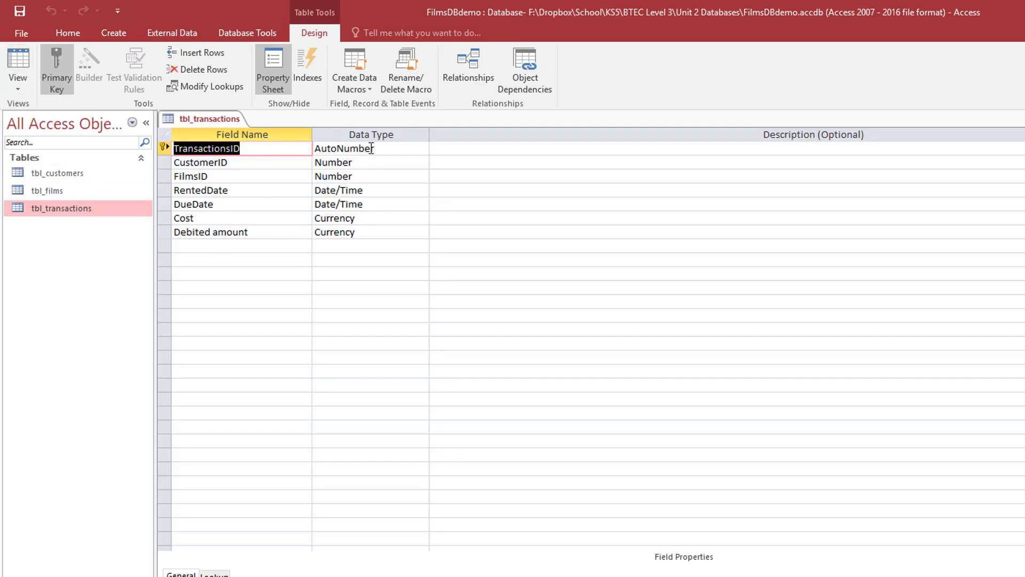
click(383, 177)
click(421, 177)
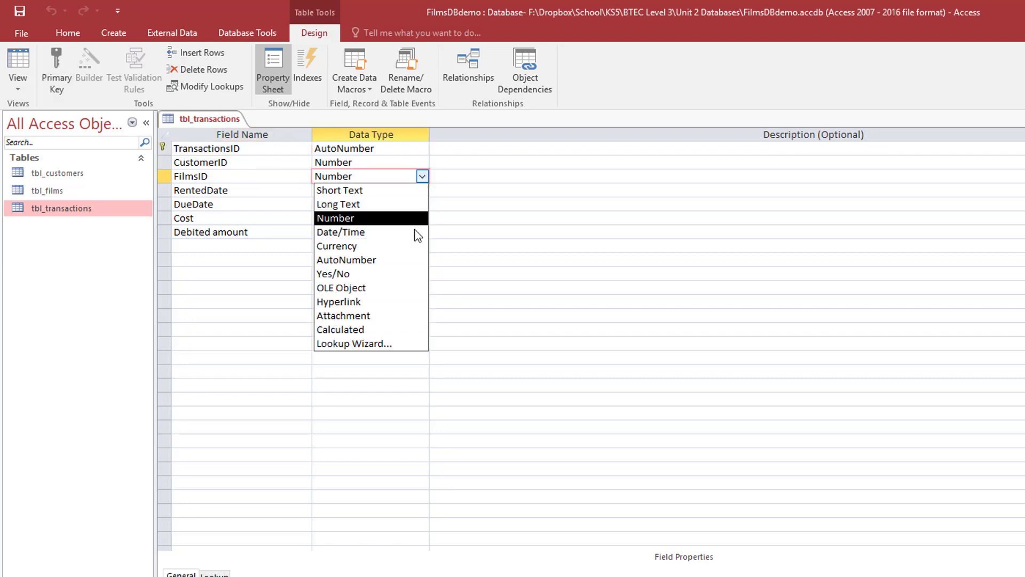
click(357, 346)
click(776, 406)
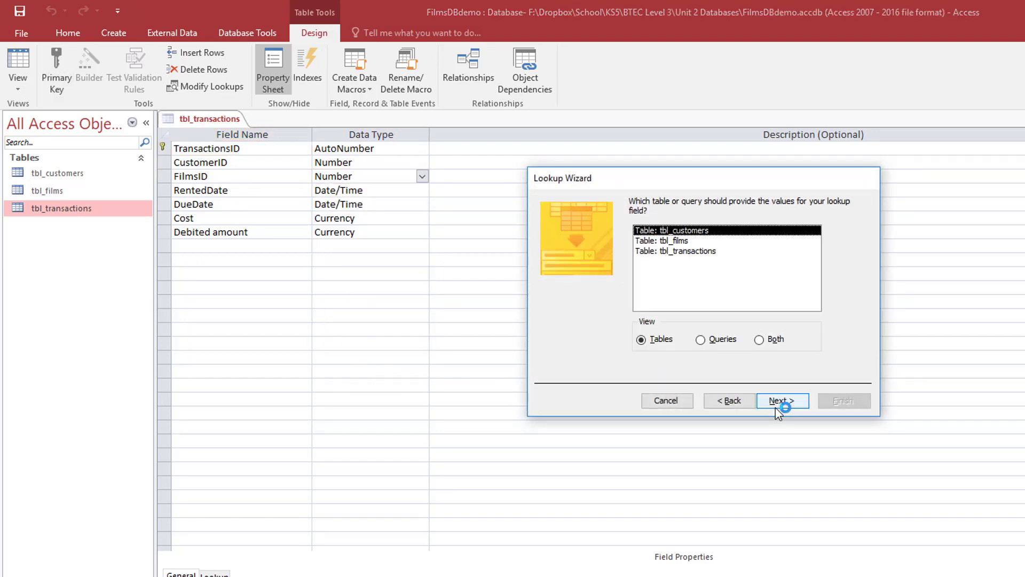
click(683, 243)
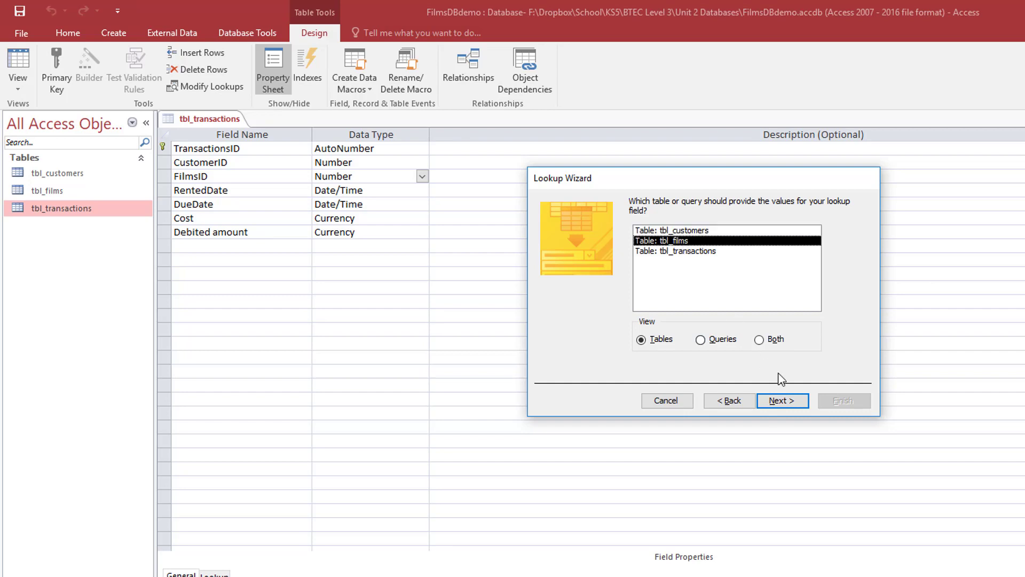
click(781, 401)
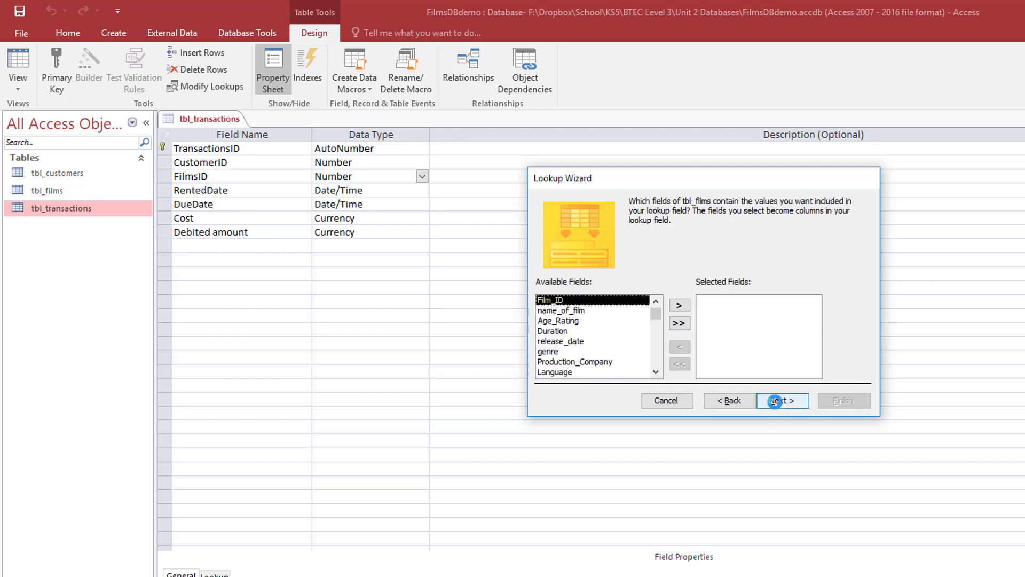
Step: Include all tbl_films fields in the lookup and sort its items by name_of_film in ascending order
click(678, 322)
click(782, 401)
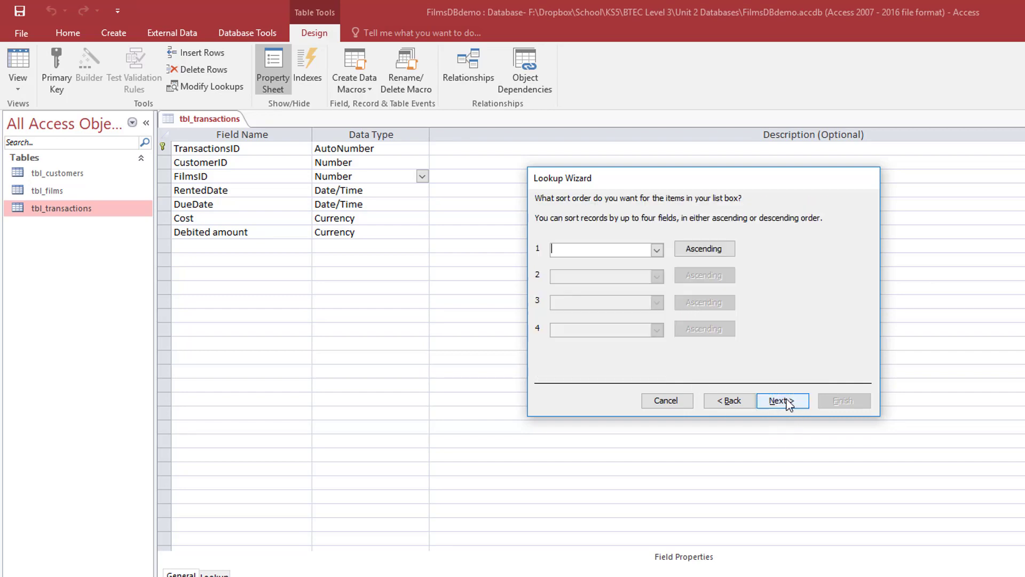
click(657, 249)
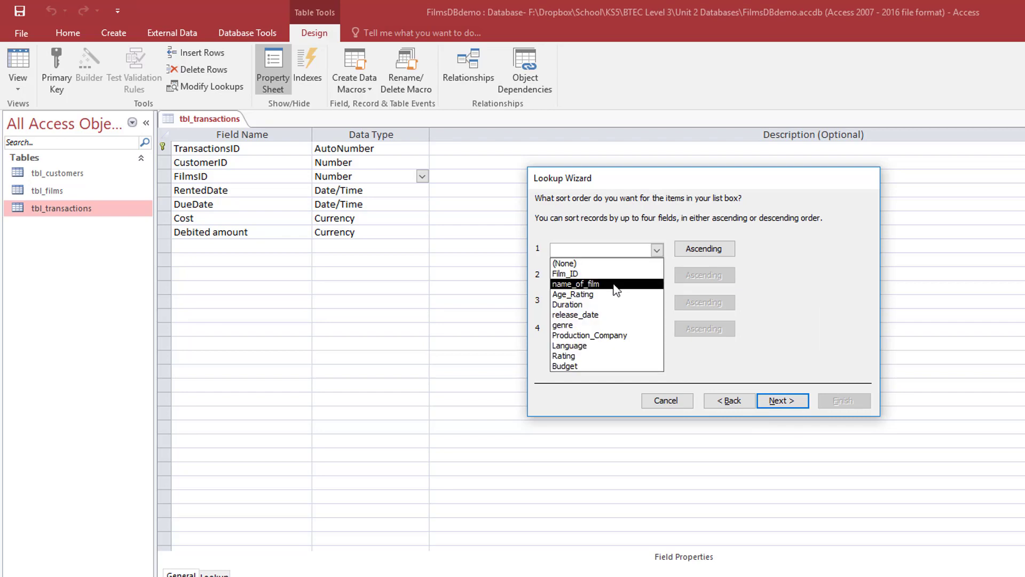
click(598, 285)
click(777, 401)
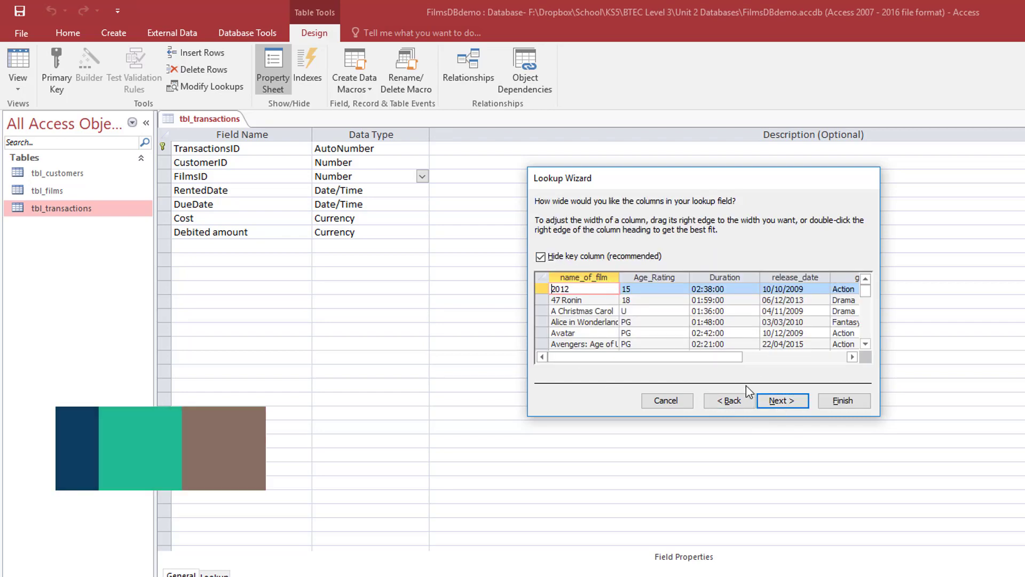
Step: Accept the column layout, enable data integrity for the FilmsID lookup, and finish it, saving the table
click(787, 400)
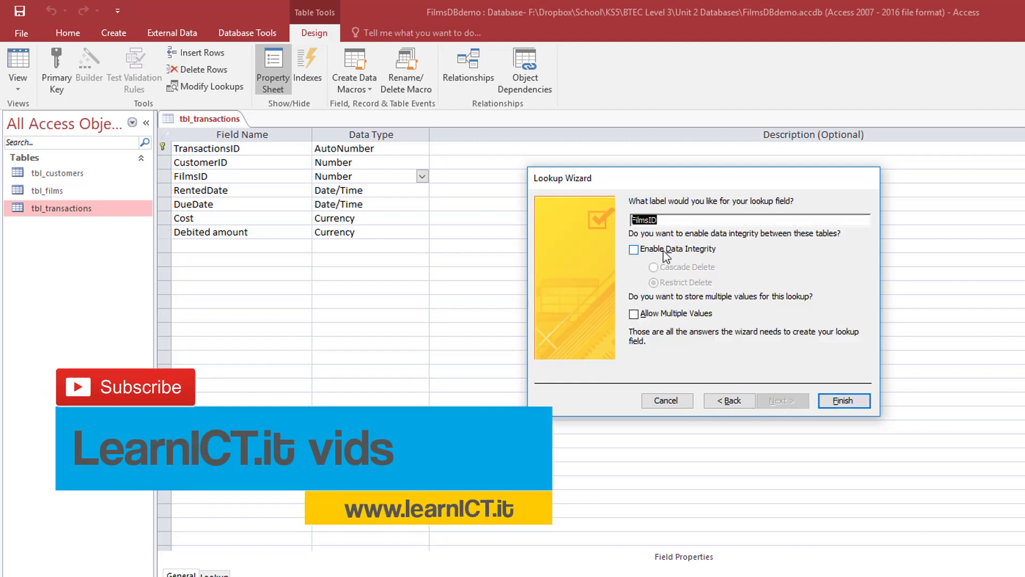
click(634, 250)
click(842, 404)
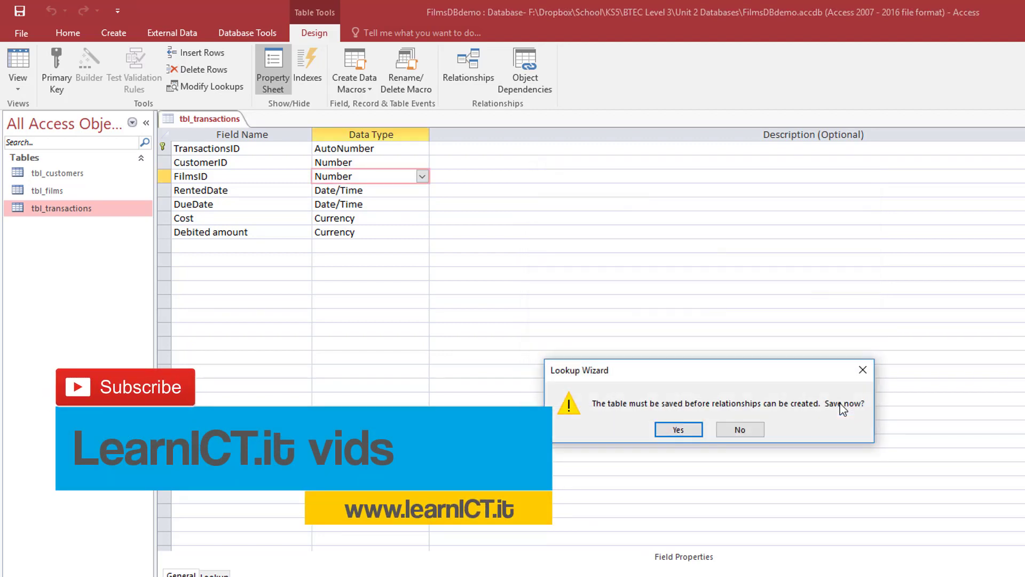
click(677, 430)
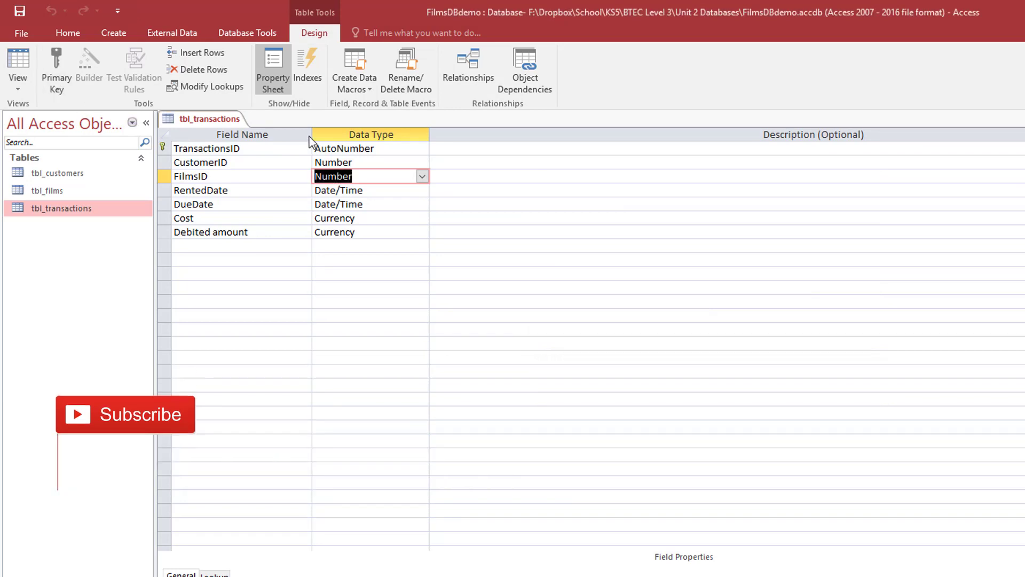
Step: Close tbl_transactions and open the database's relationships diagram to examine the links between the three tables
key(ctrl+w)
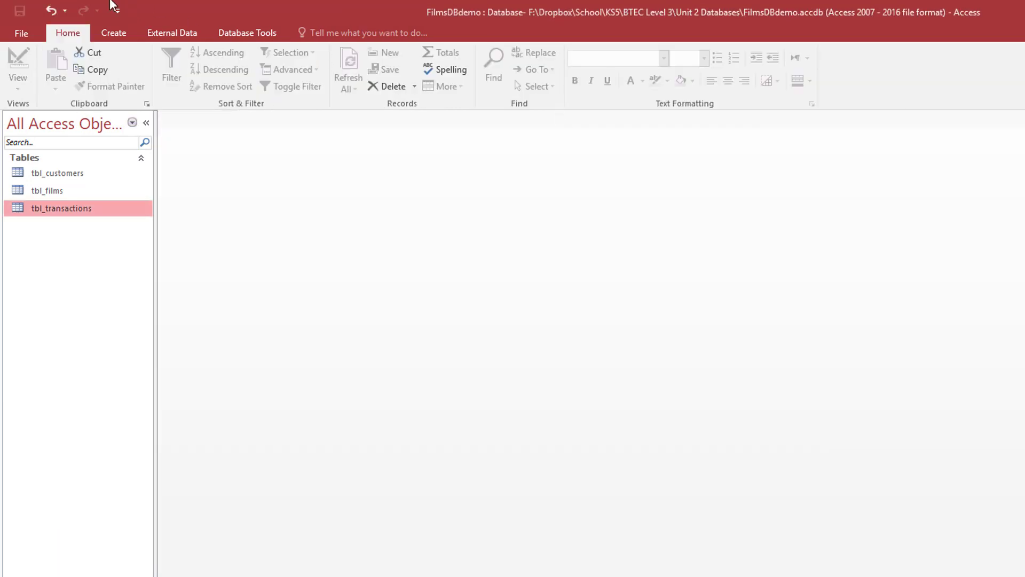
click(227, 36)
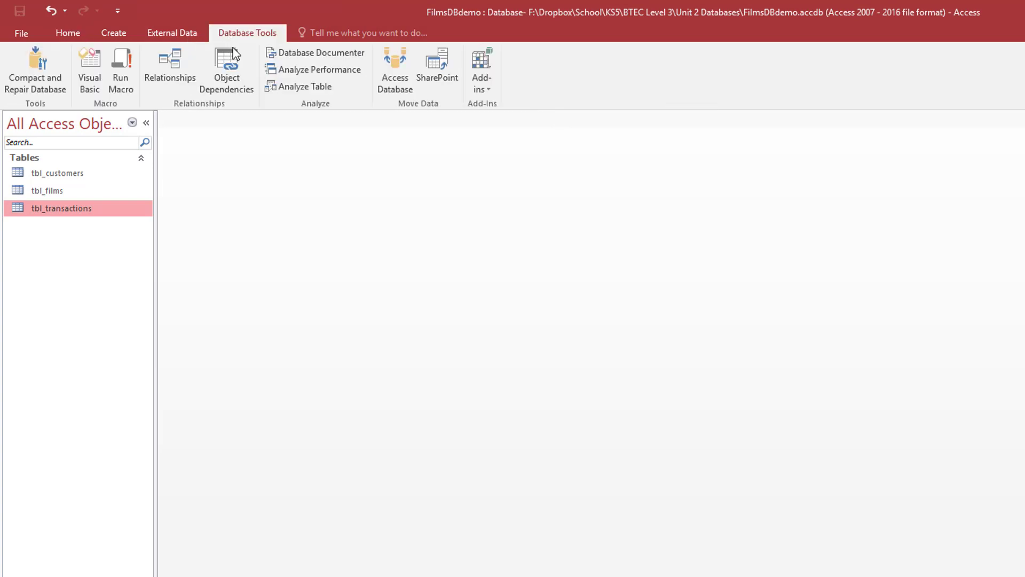
click(182, 75)
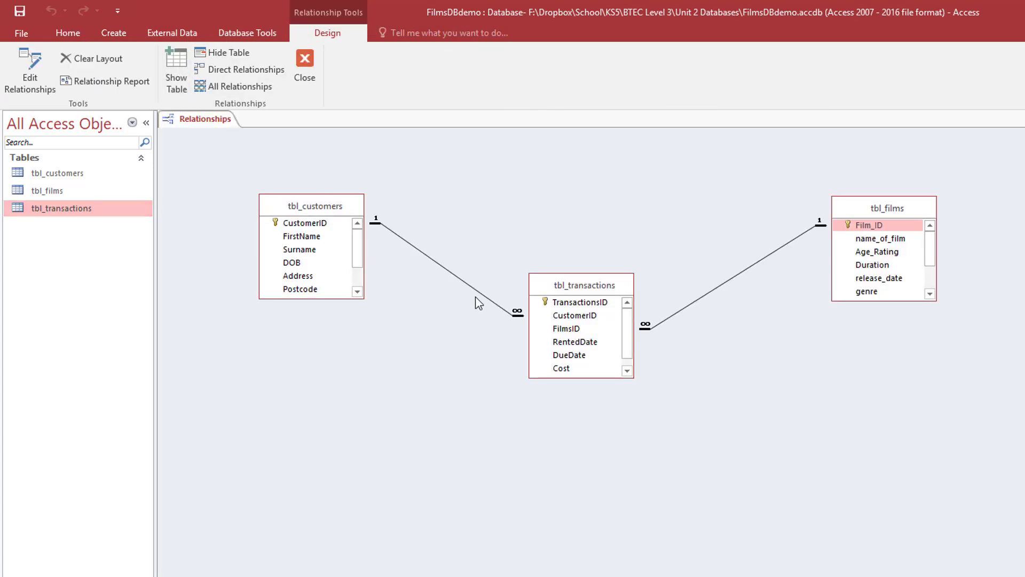